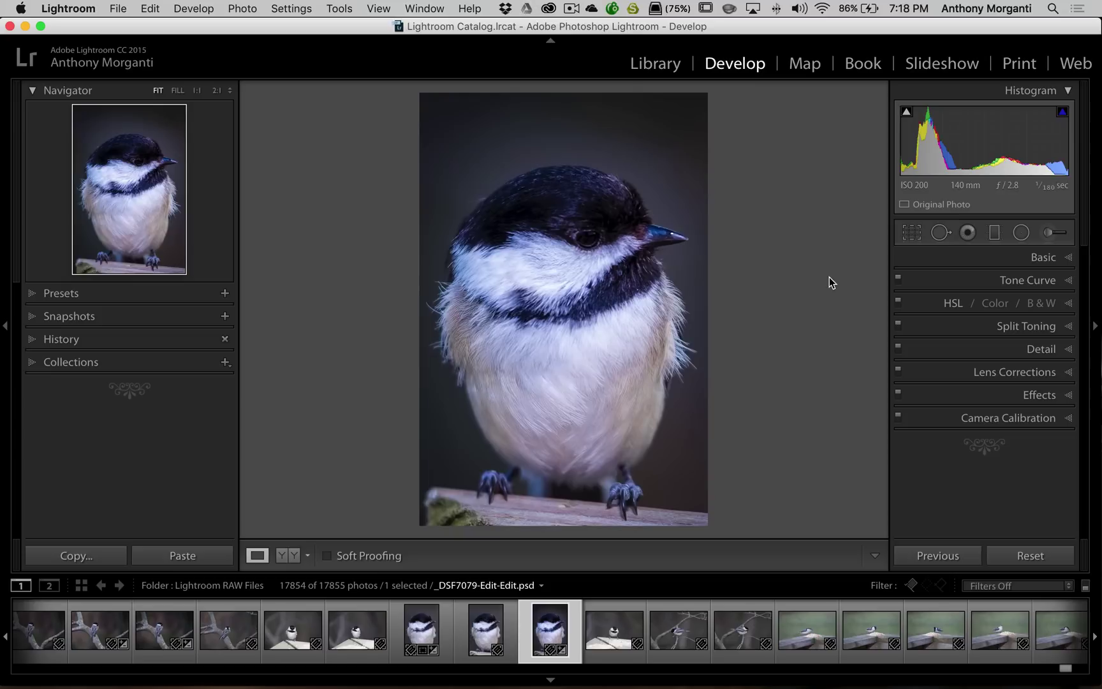
Step: Switch to the Library grid and show the catalog's All Photographs collection (17855 images)
left_click(640, 67)
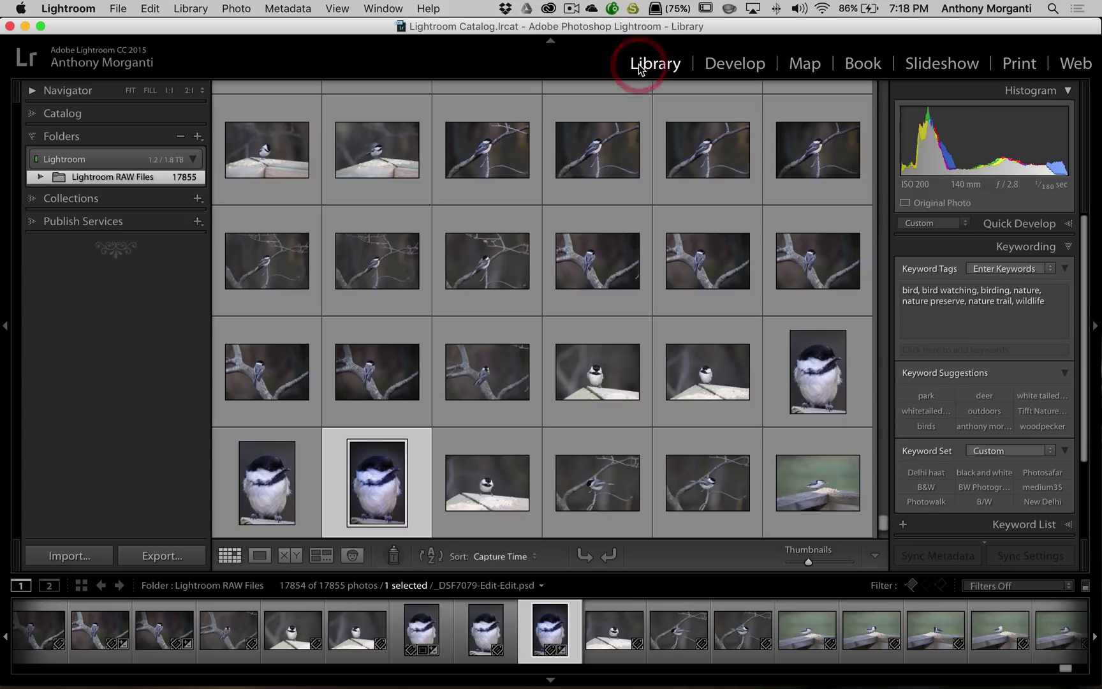
left_click(33, 134)
left_click(31, 113)
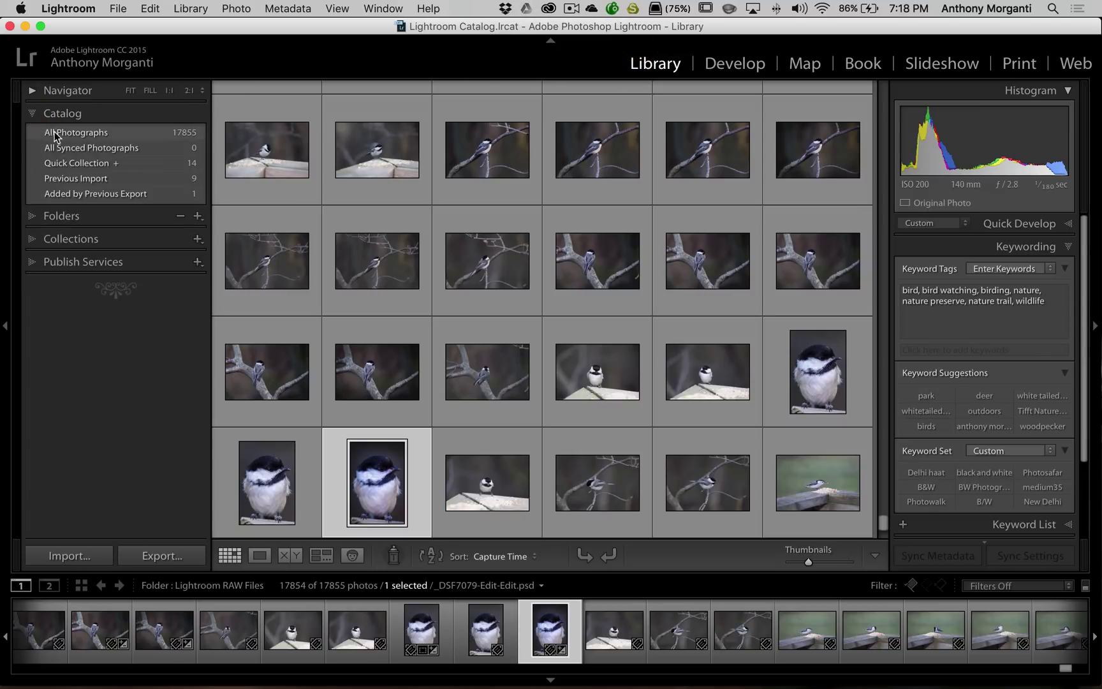
left_click(71, 132)
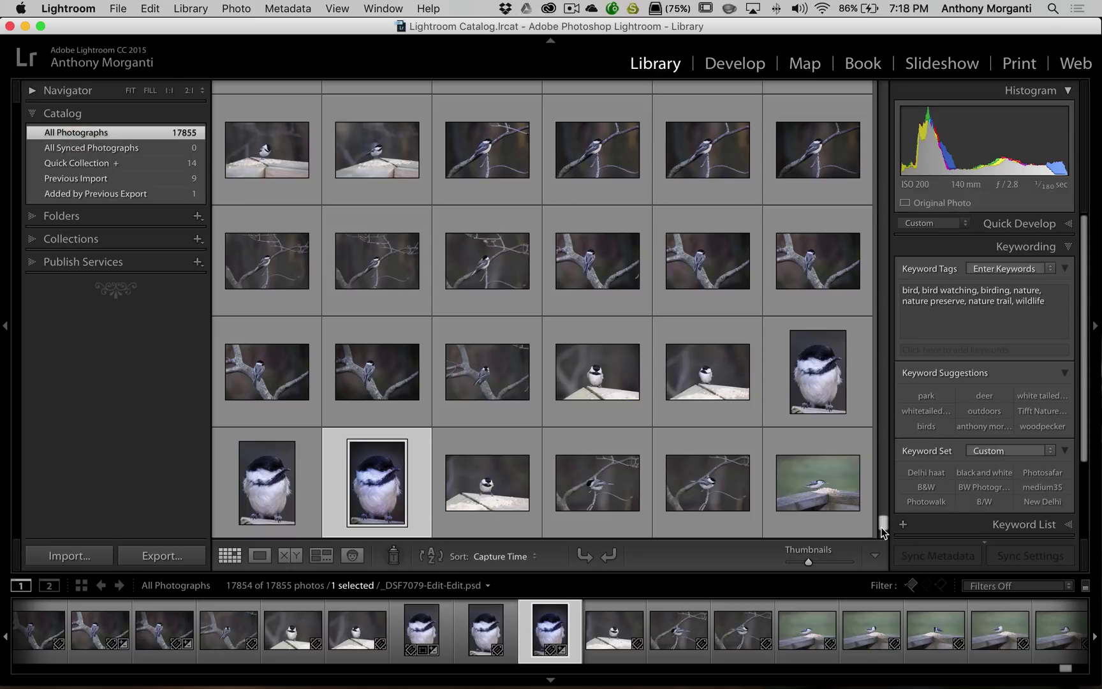
mouse_move(884, 528)
left_mouse_down()
mouse_move(882, 95)
mouse_move(862, 87)
left_mouse_up()
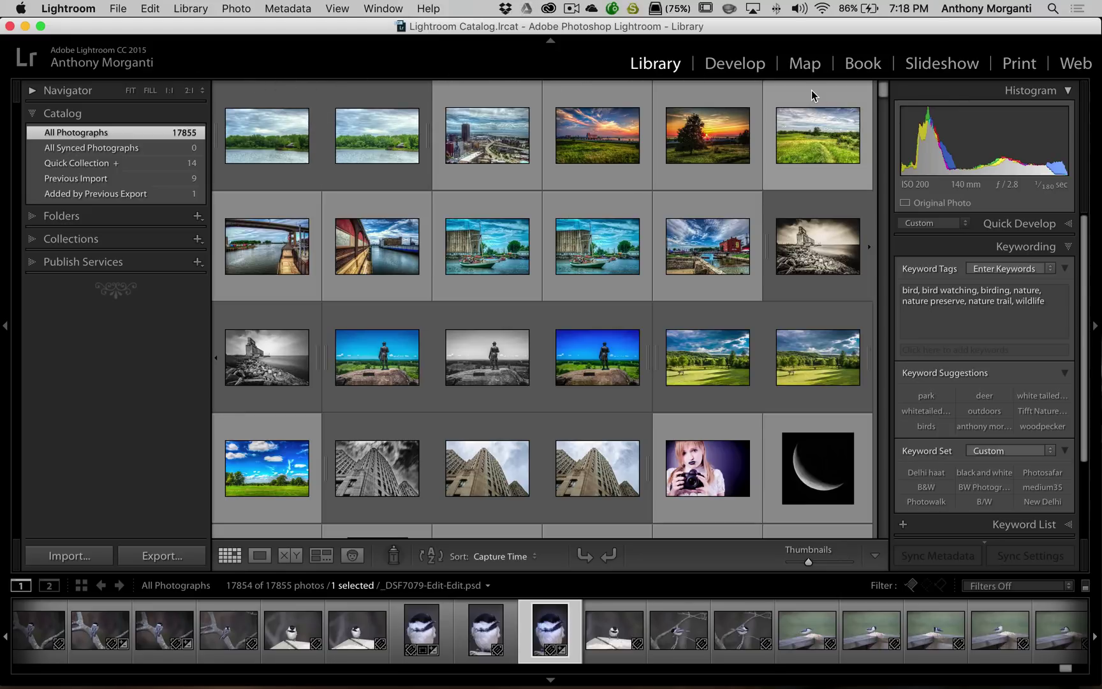
Step: Show the Library Filter bar and activate its Text filter
key("backslash")
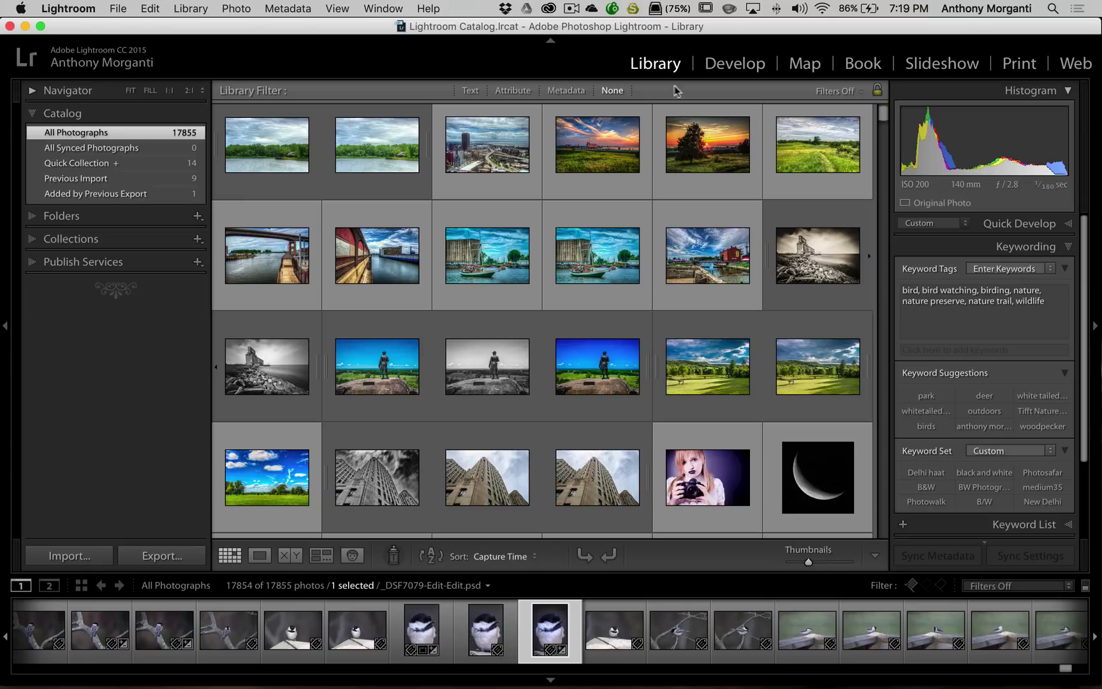
left_click(468, 90)
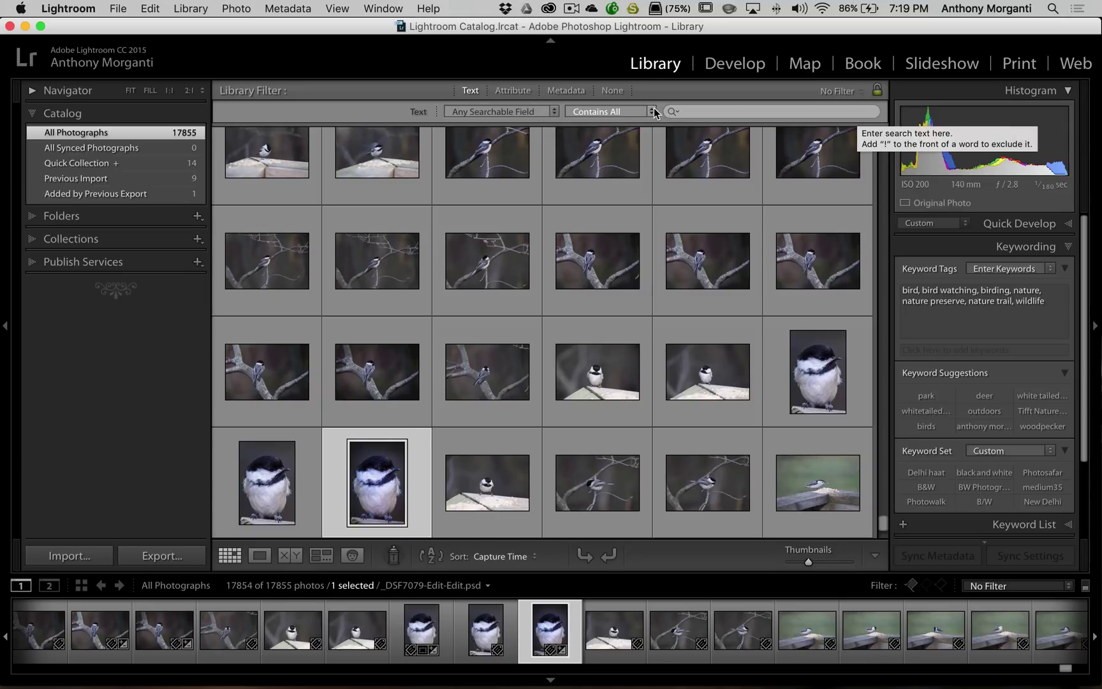
Step: Search Any Searchable Field for 'woodpecker', narrowing the grid to two photos
left_click(555, 113)
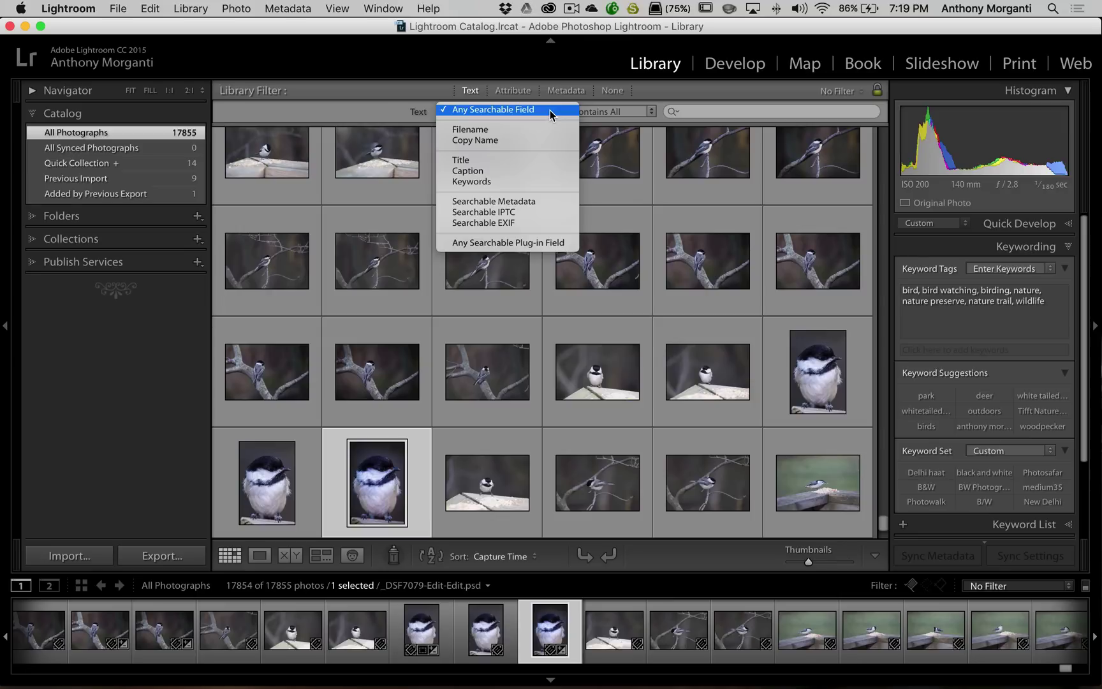
left_click(550, 111)
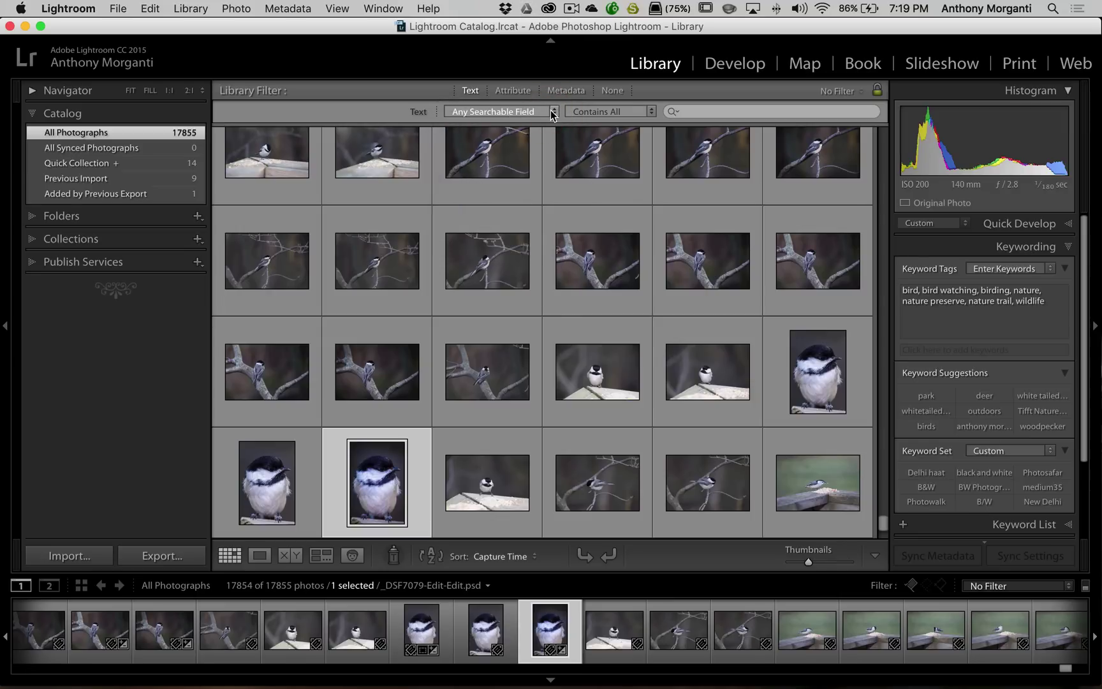
left_click(711, 113)
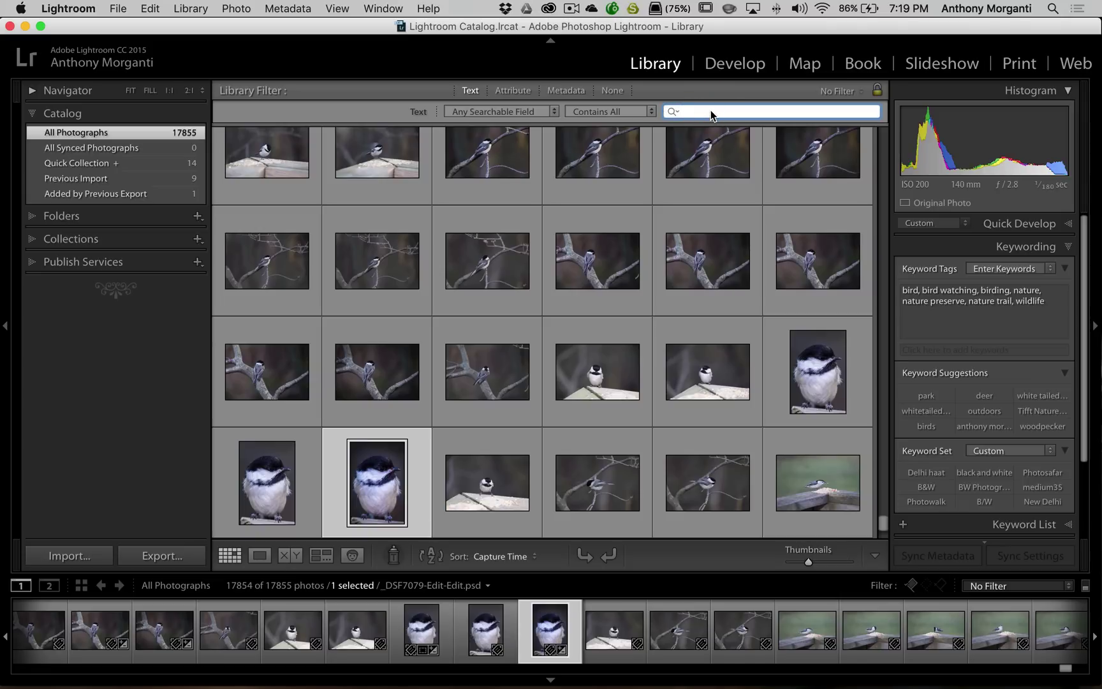
key("shift")
type("woodpecker")
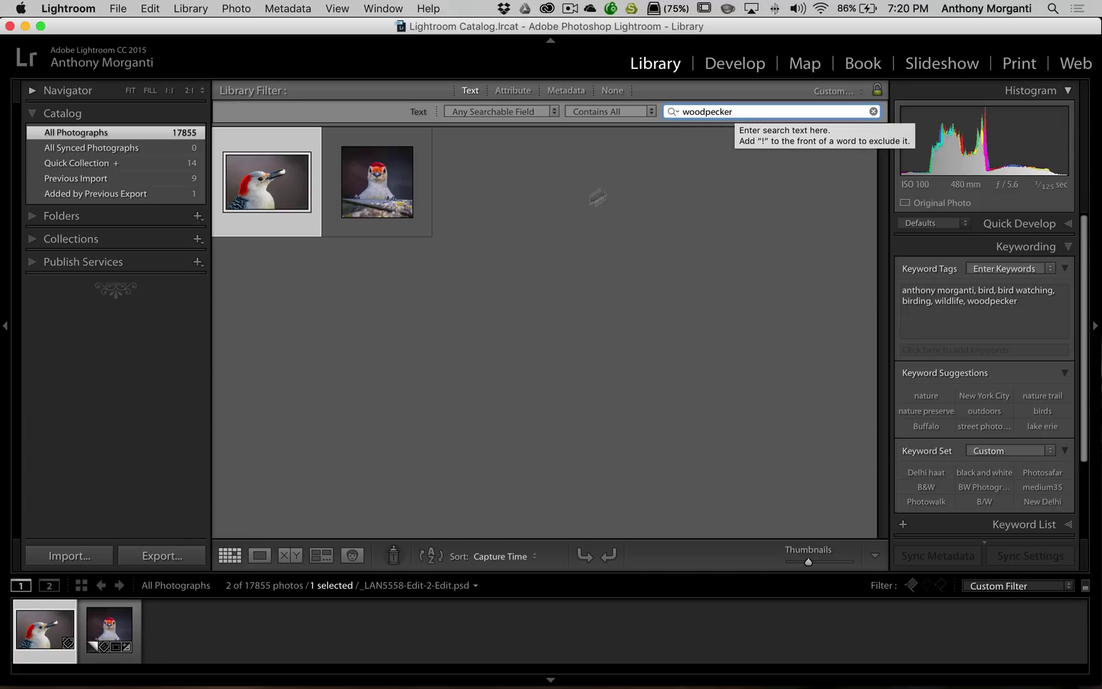
Step: Add the Attribute filter, try the flag and rating stars, then keep only Master Photos
left_click(513, 90)
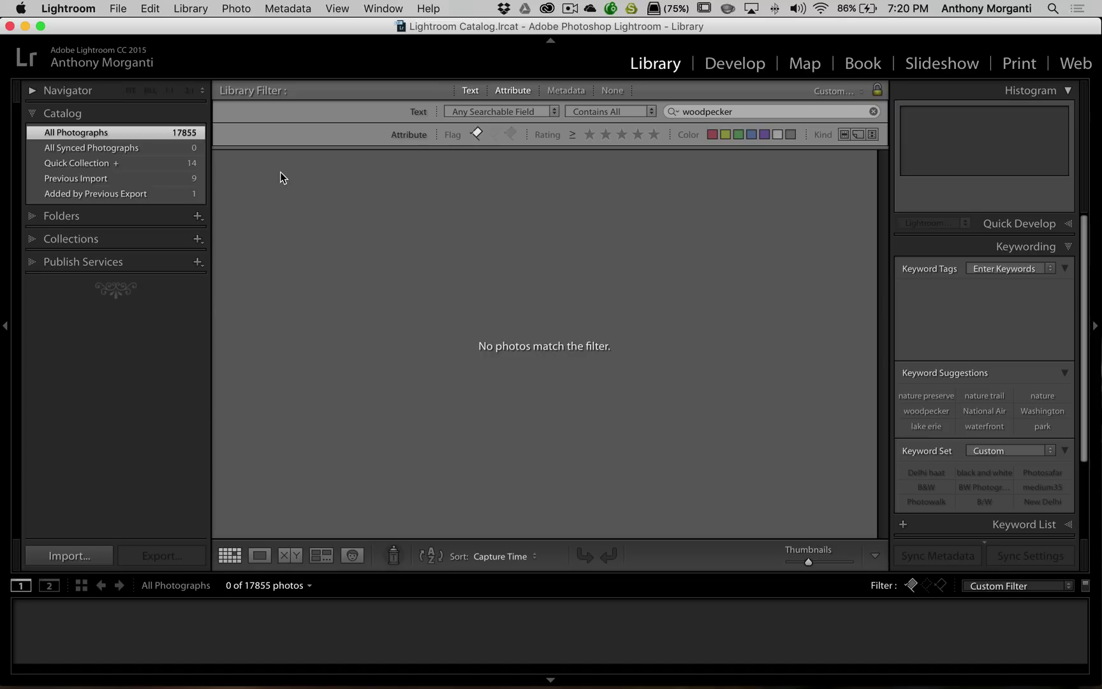
left_click(477, 135)
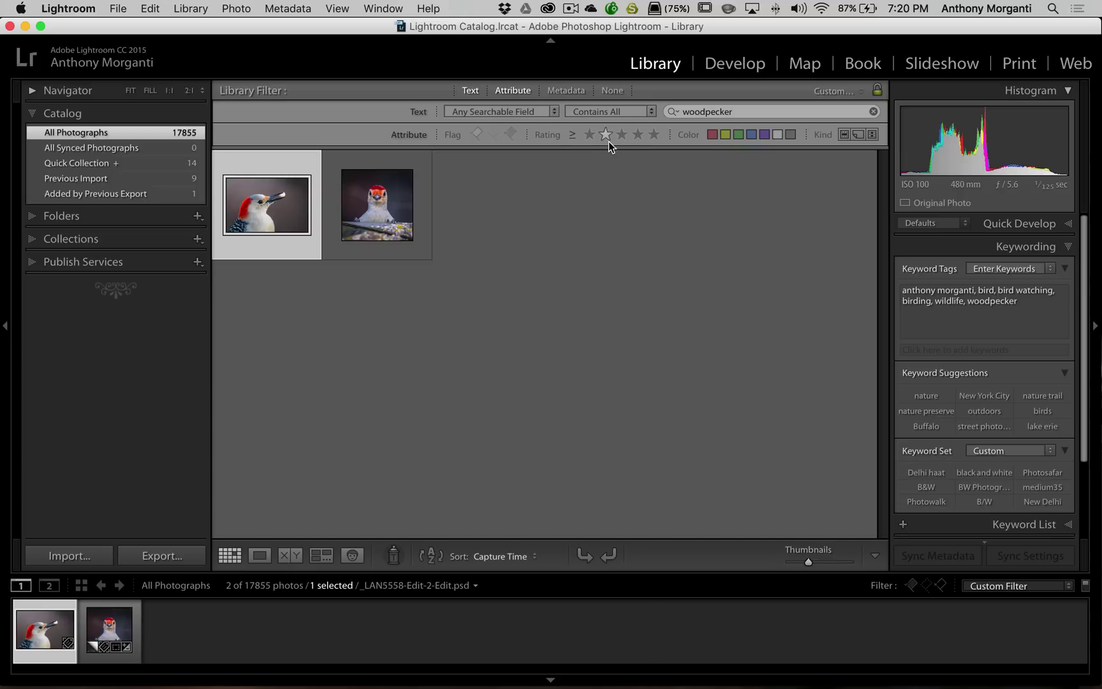
left_click(653, 134)
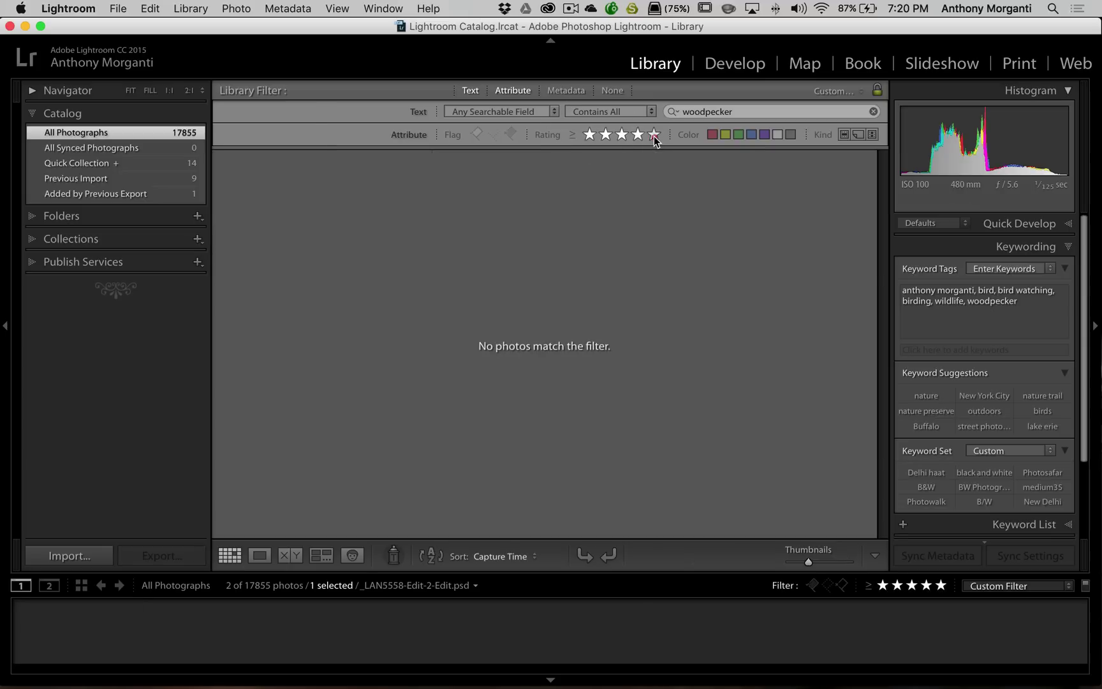
left_click(589, 135)
left_click(590, 136)
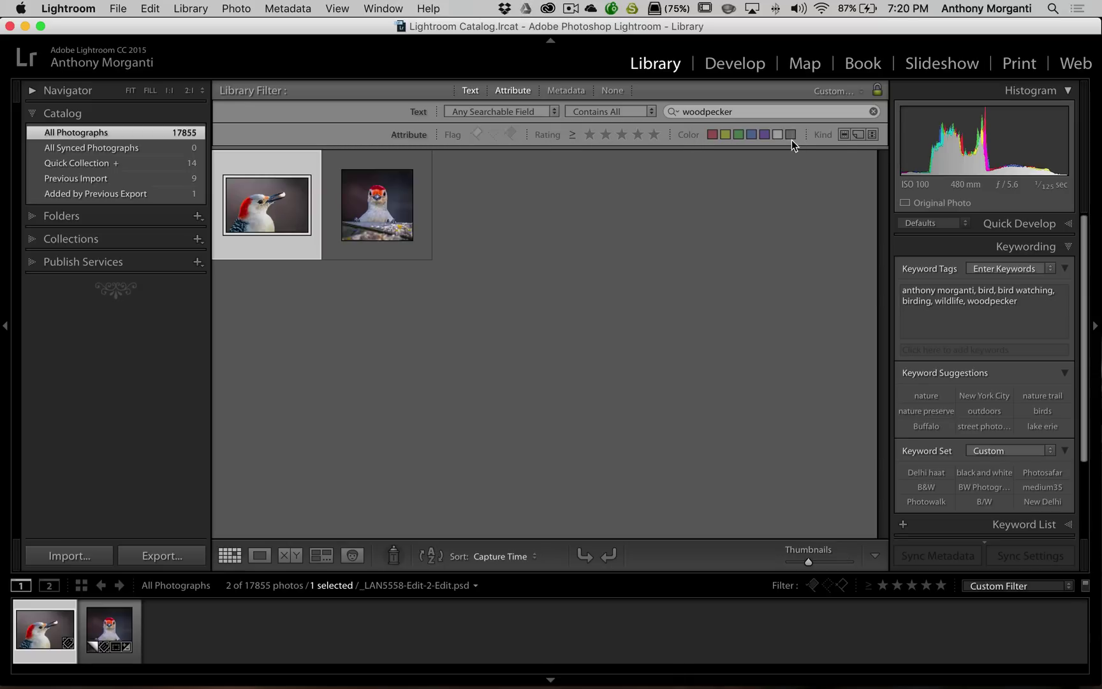
left_click(844, 134)
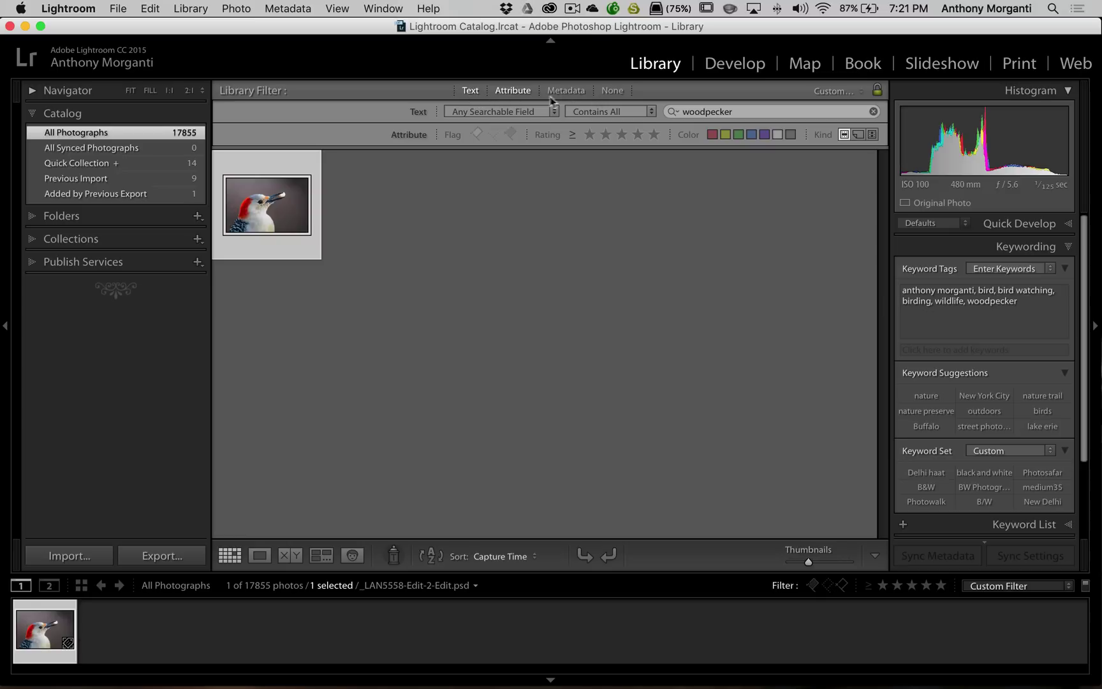
Step: Use only the Metadata column filter, turning off Text and Attribute and clearing 'woodpecker'
left_click(470, 91)
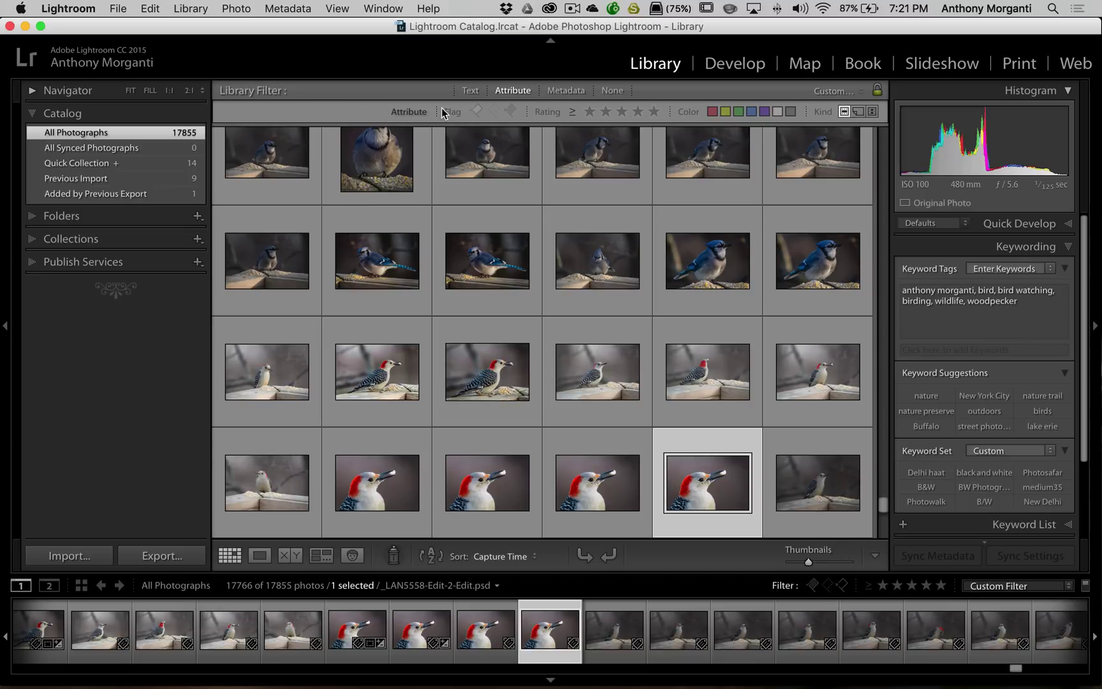
left_click(566, 90)
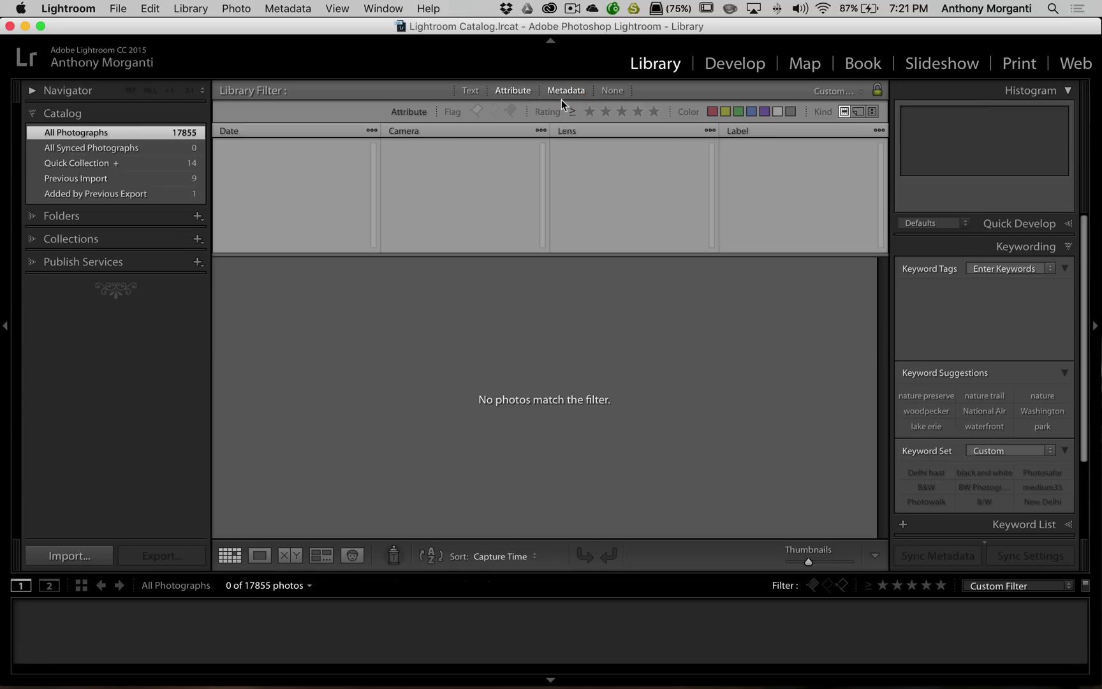
left_click(508, 89)
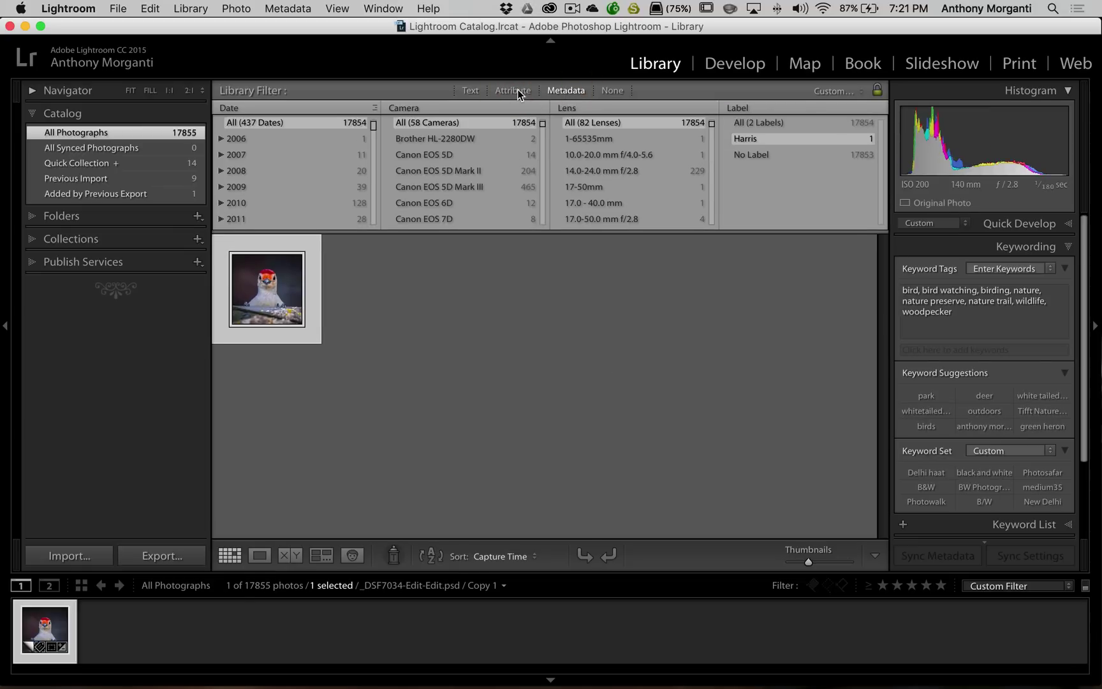
left_click(472, 89)
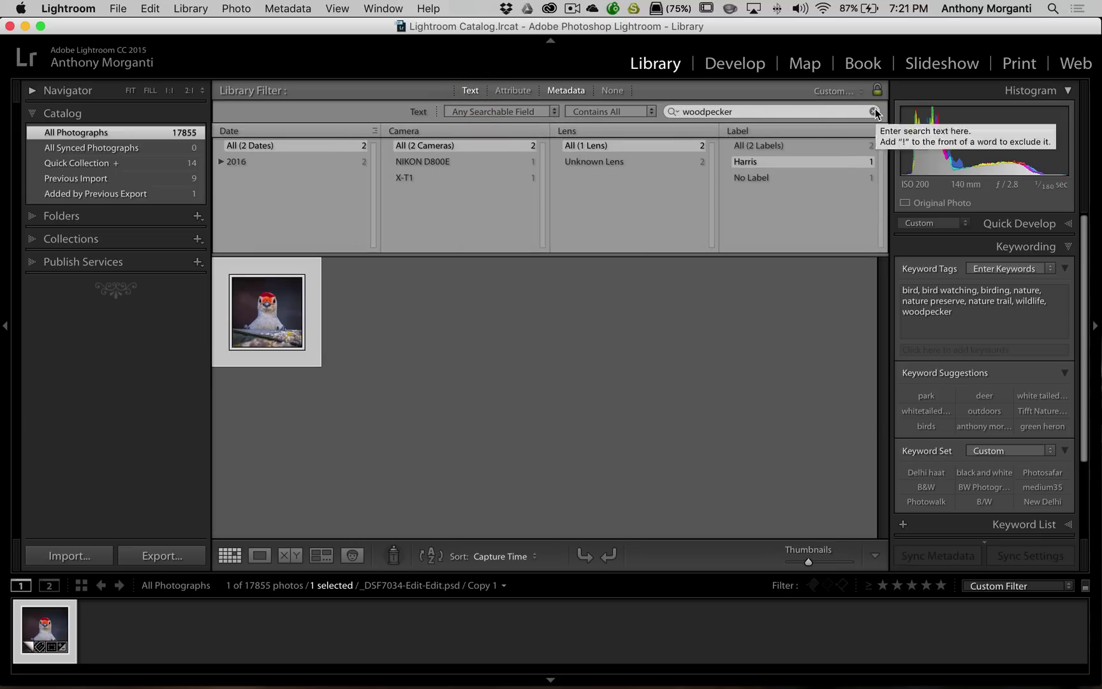
left_click(874, 111)
left_click(471, 90)
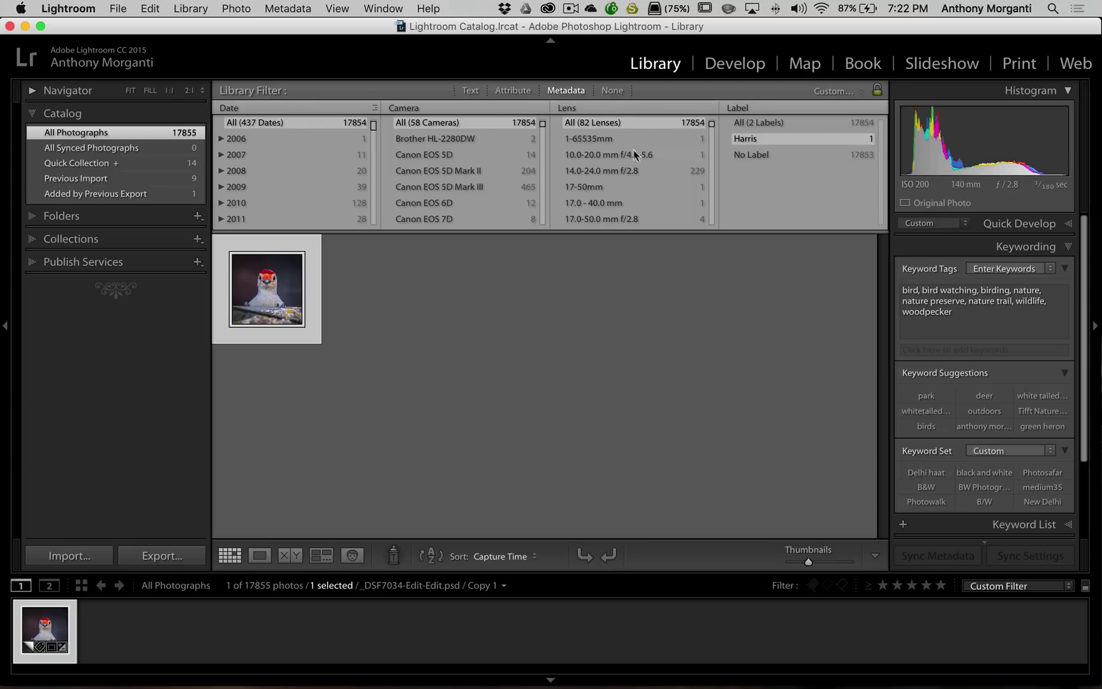
Step: Clear the label filter and expand, then collapse, 2007 in the Date column
left_click(776, 124)
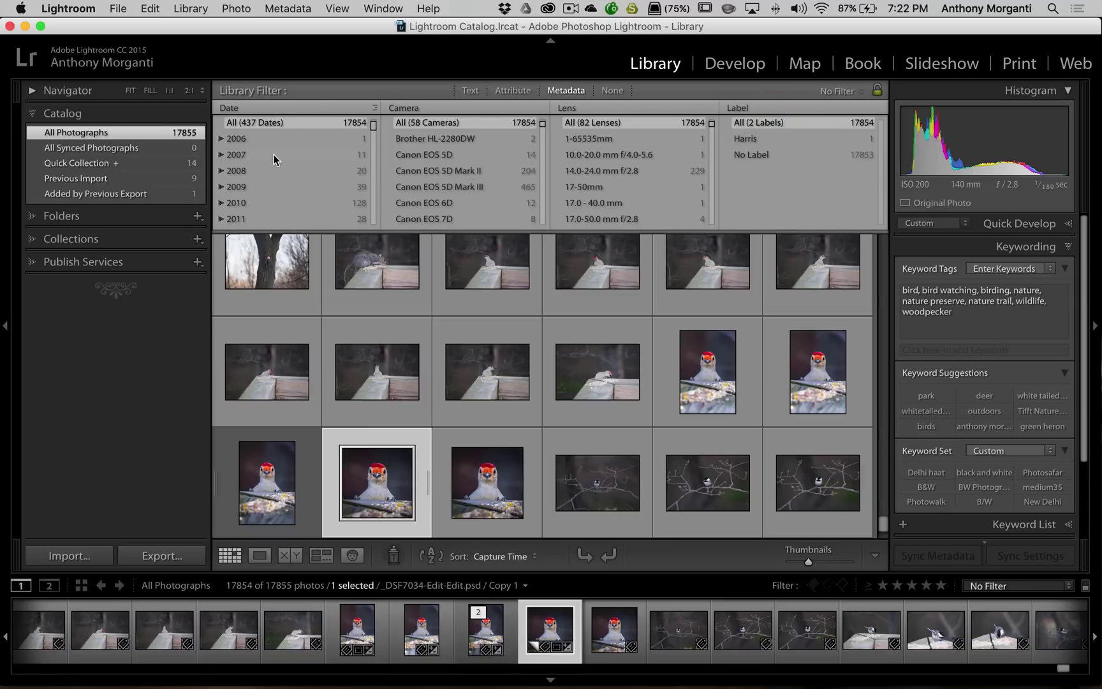
scroll(217, 156, "down", 1)
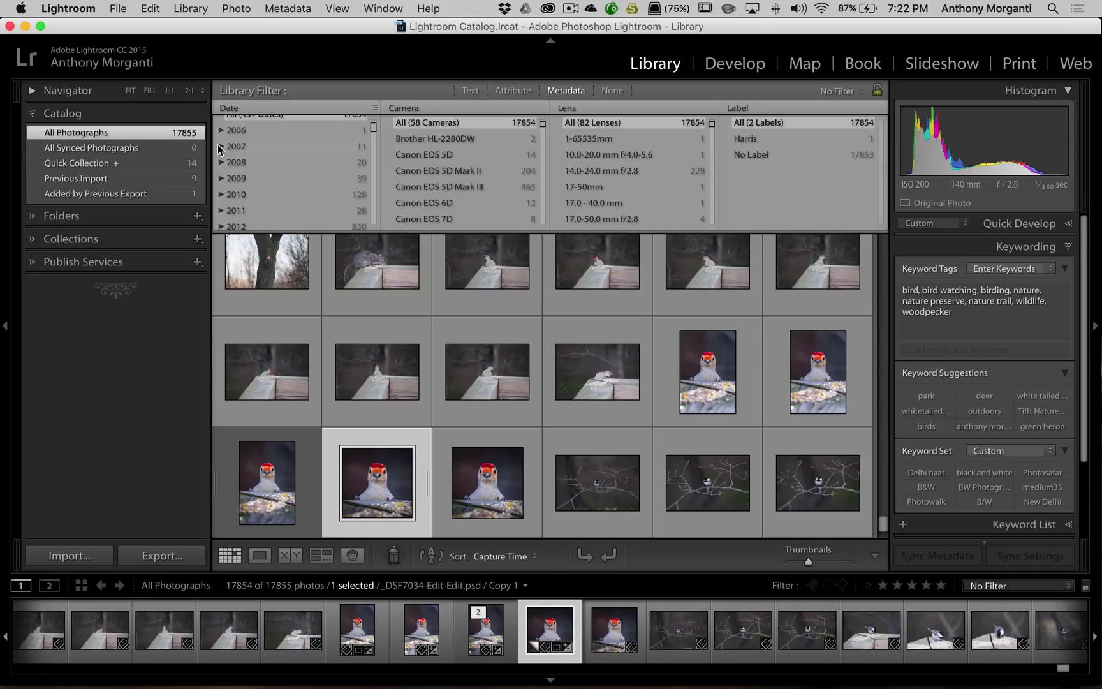
left_click(220, 147)
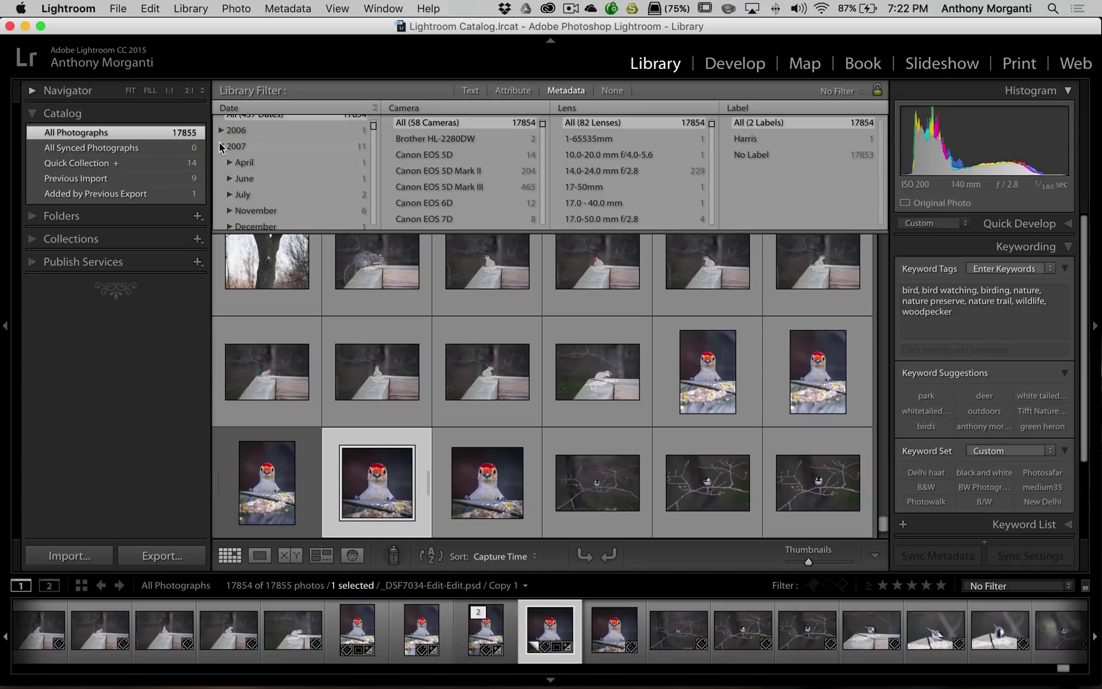
left_click(220, 146)
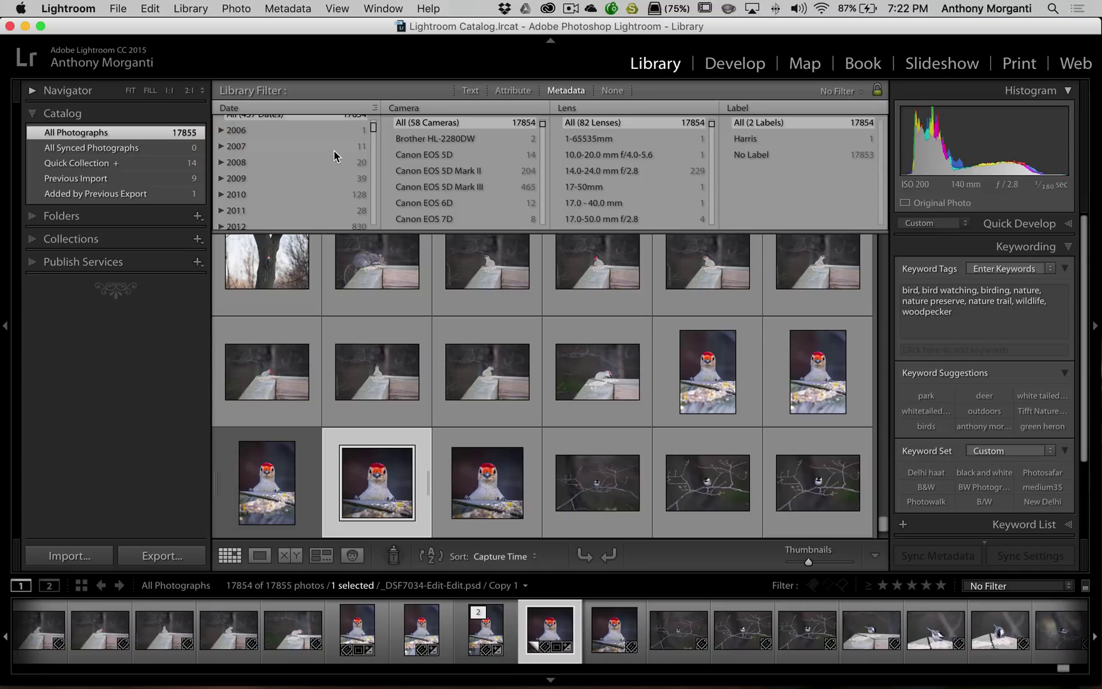
scroll(338, 153, "up", 1)
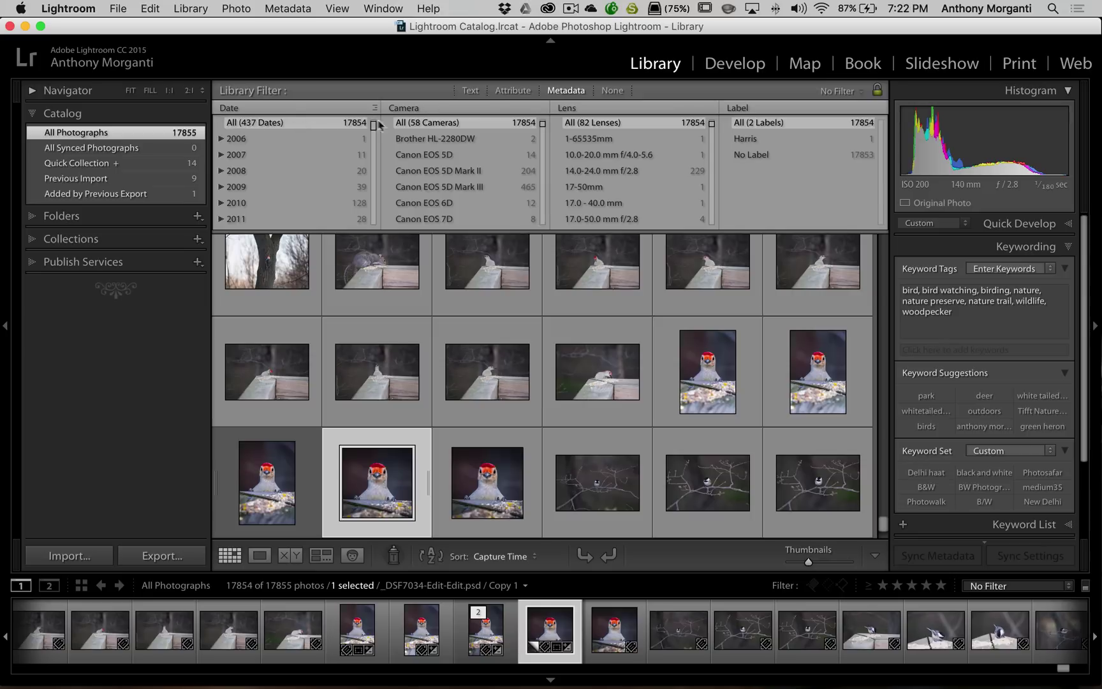
Step: Scroll the Lens column down to find XF16-55mmF2.8 R LM WR
scroll(446, 188, "down", 1)
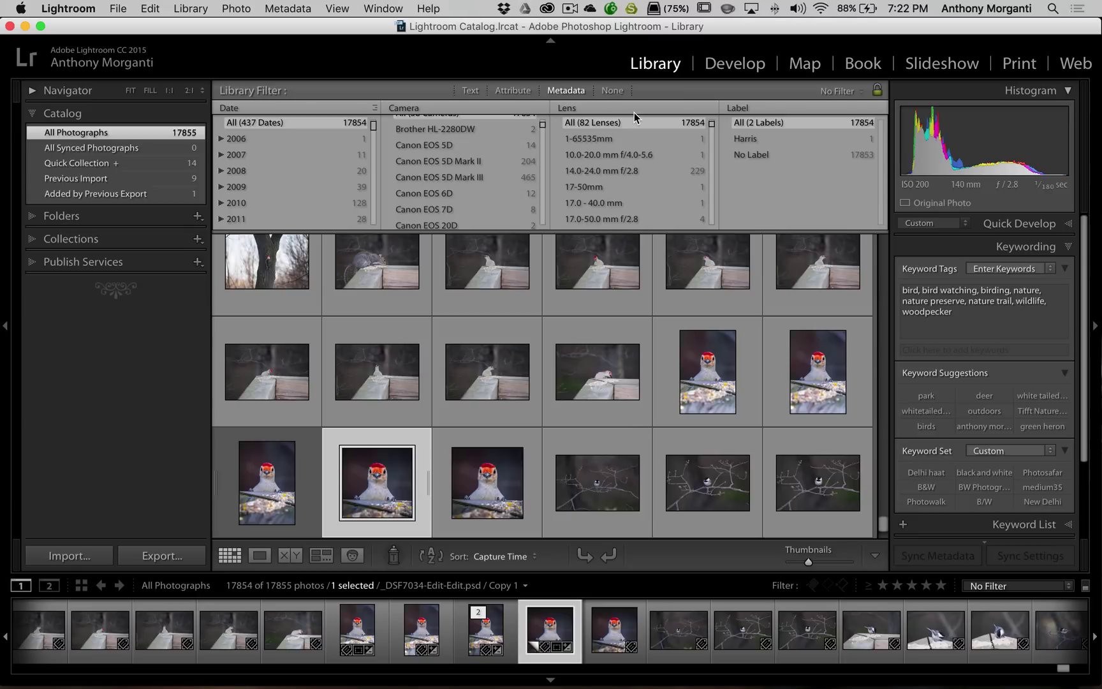
scroll(634, 167, "down", 5)
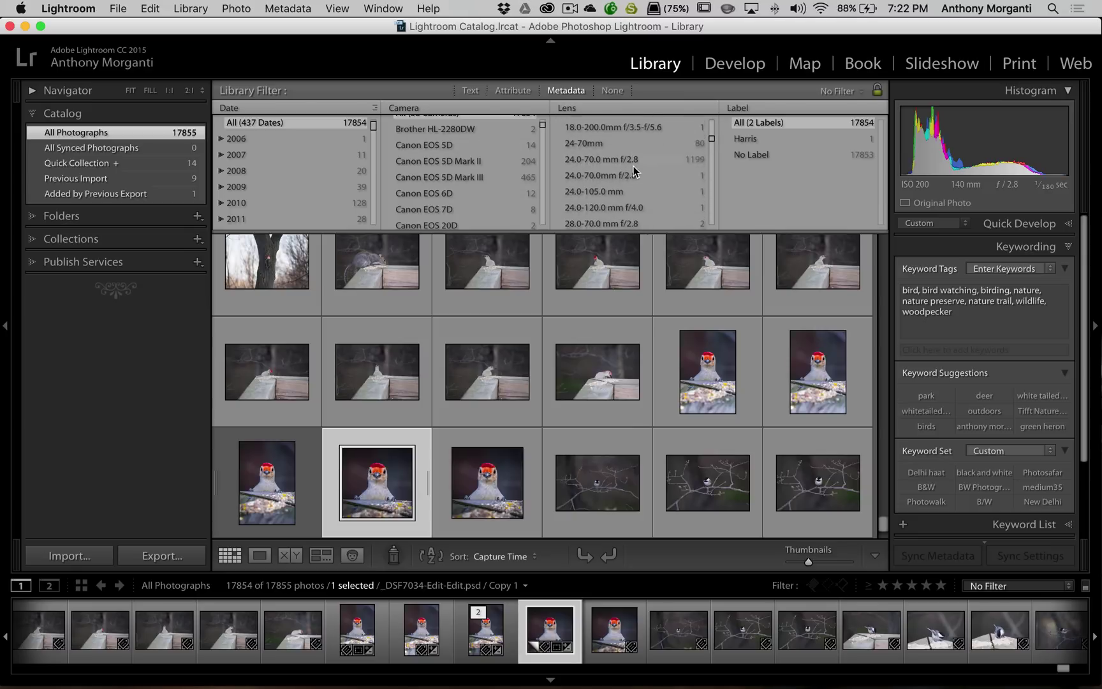
scroll(634, 166, "down", 10)
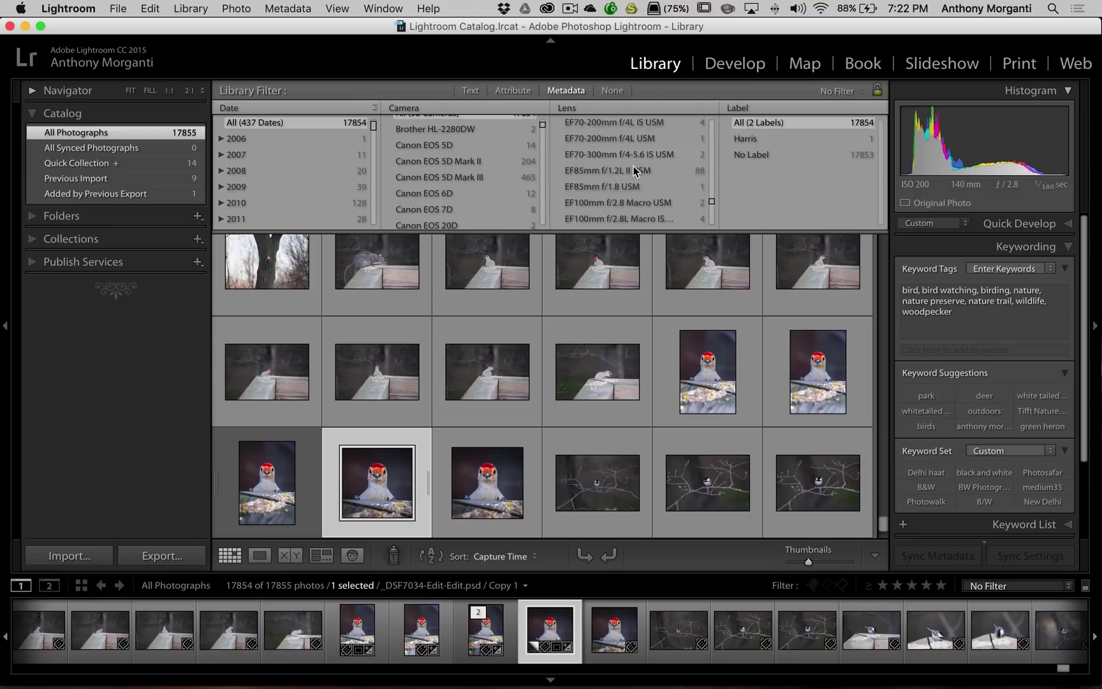
scroll(634, 166, "down", 10)
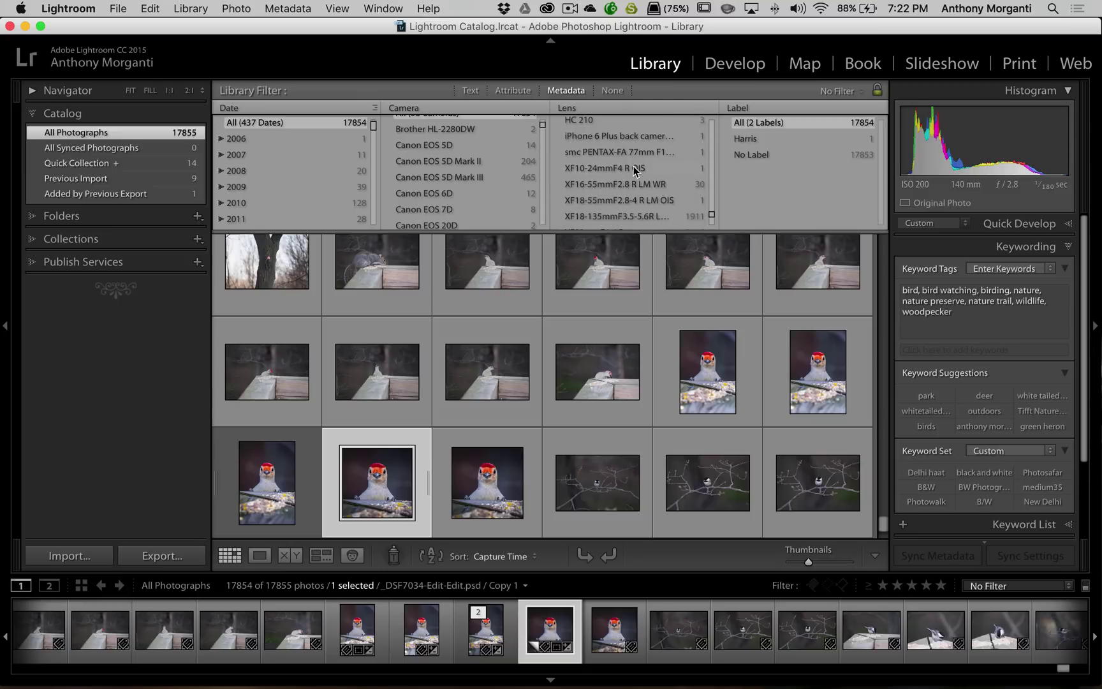
scroll(635, 170, "down", 1)
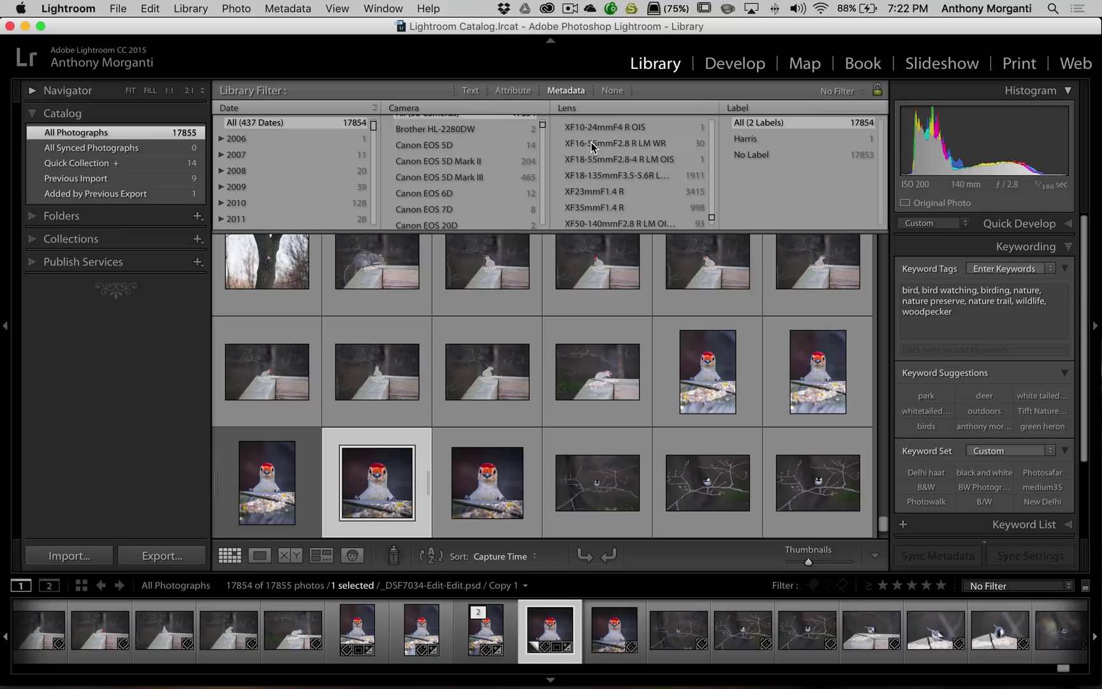
Step: Filter to the XF16-55mmF2.8 R LM WR lens, then reset the Lens column to All (82 Lenses)
left_click(613, 146)
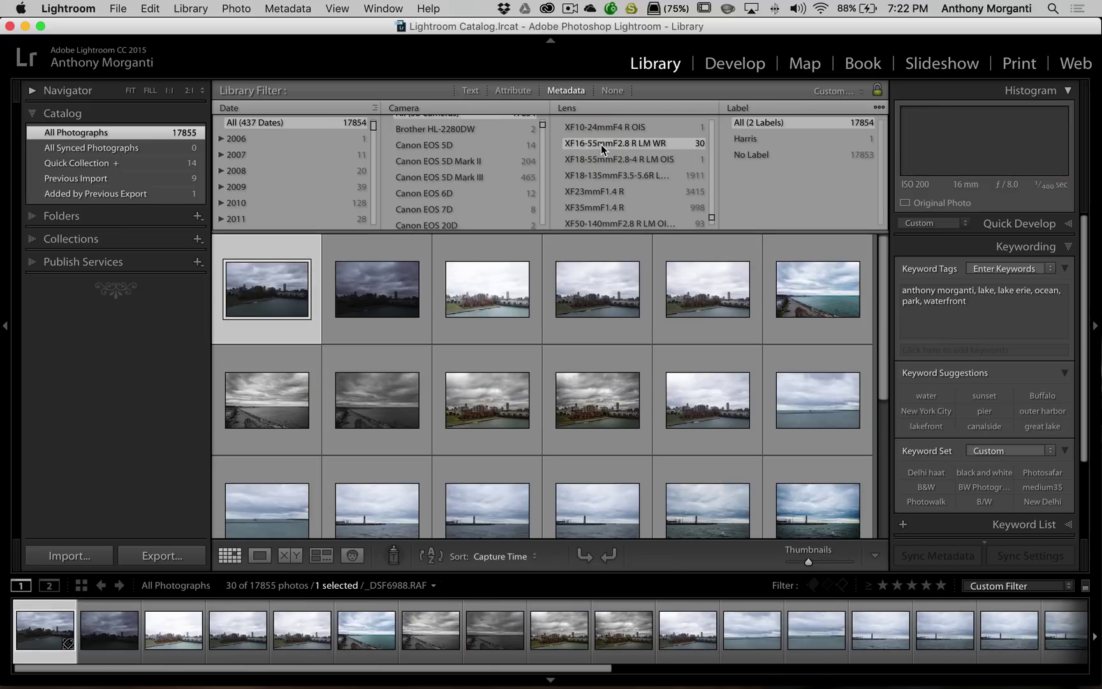
scroll(517, 359, "down", 4)
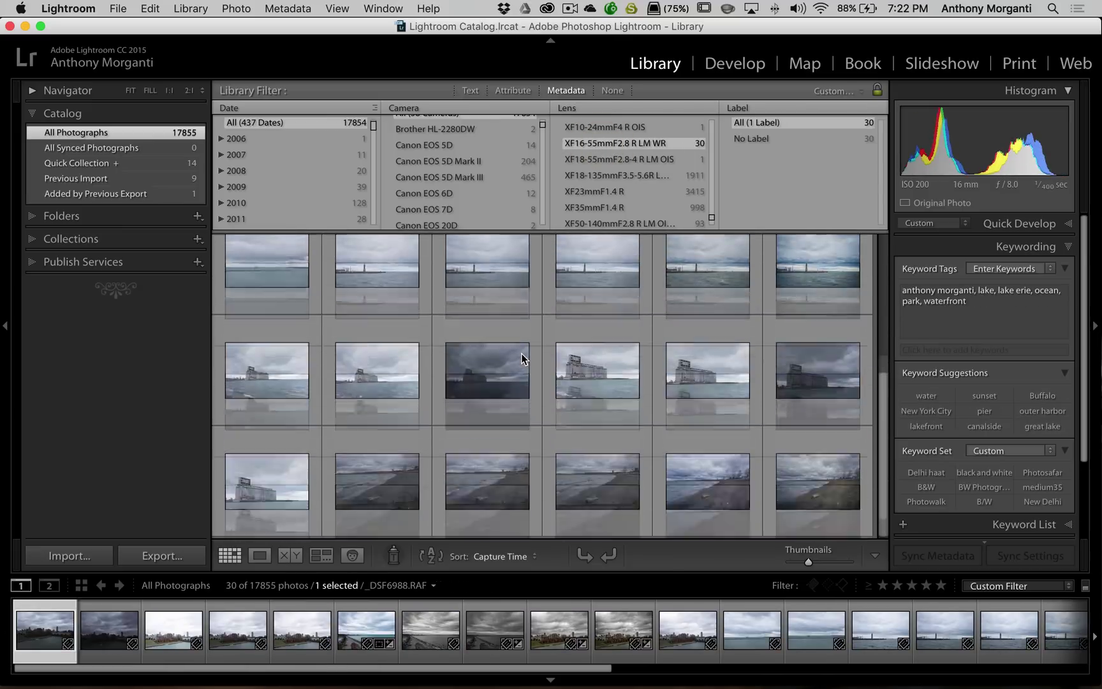
scroll(521, 353, "up", 4)
scroll(521, 353, "down", 4)
scroll(521, 353, "up", 4)
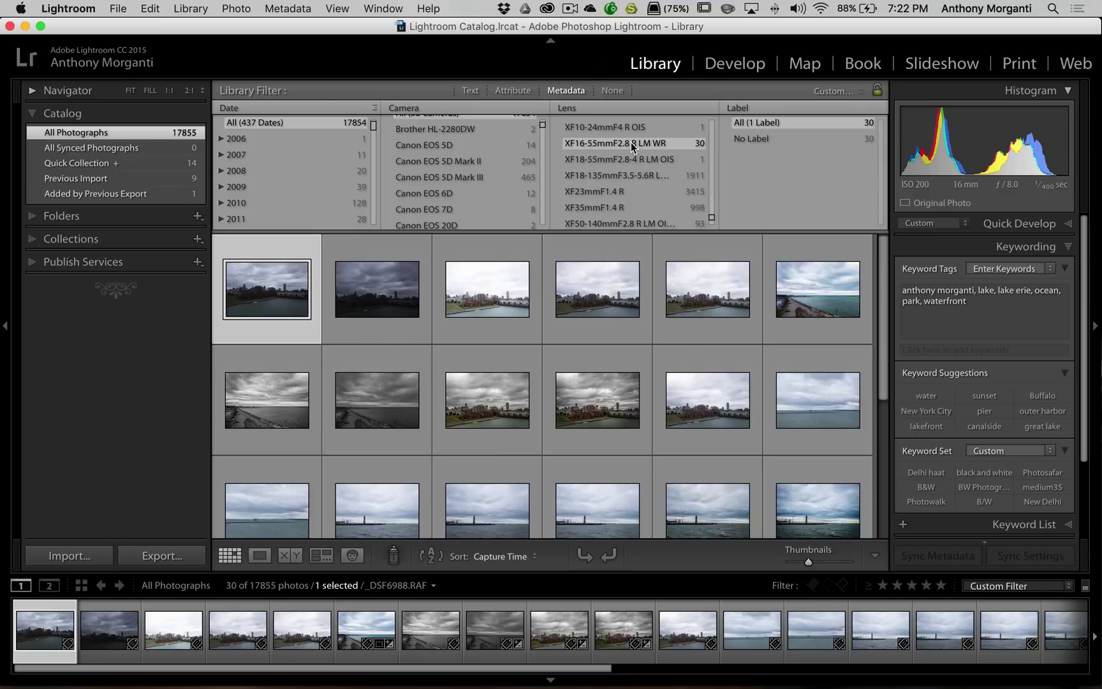
scroll(633, 147, "up", 3)
scroll(612, 142, "up", 5)
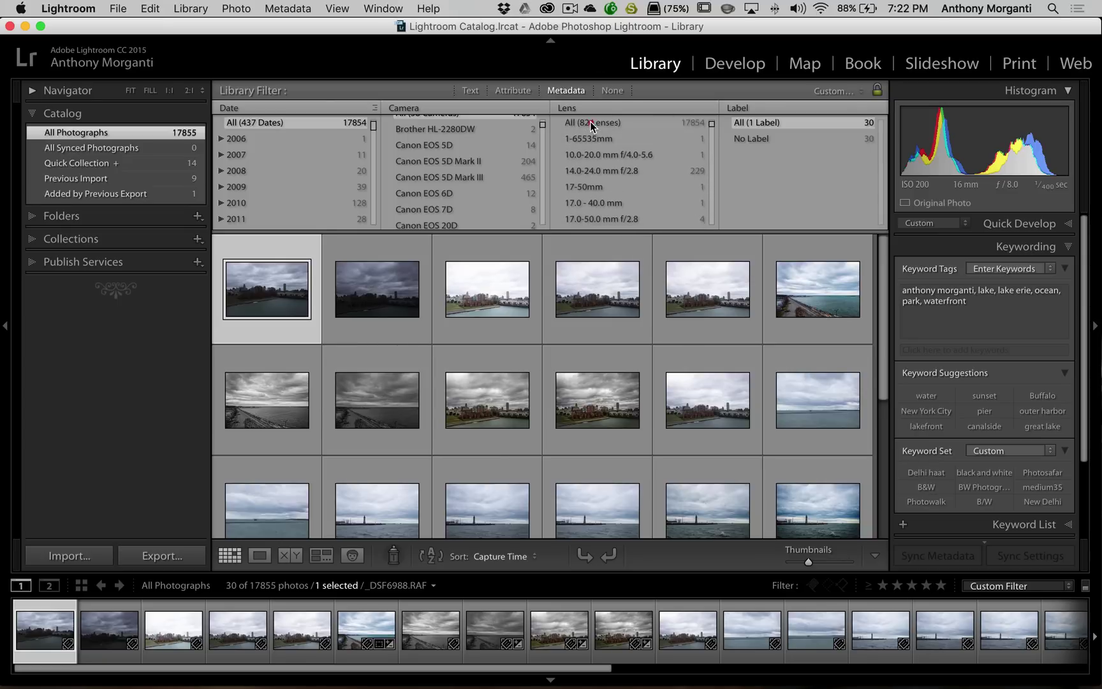
left_click(590, 123)
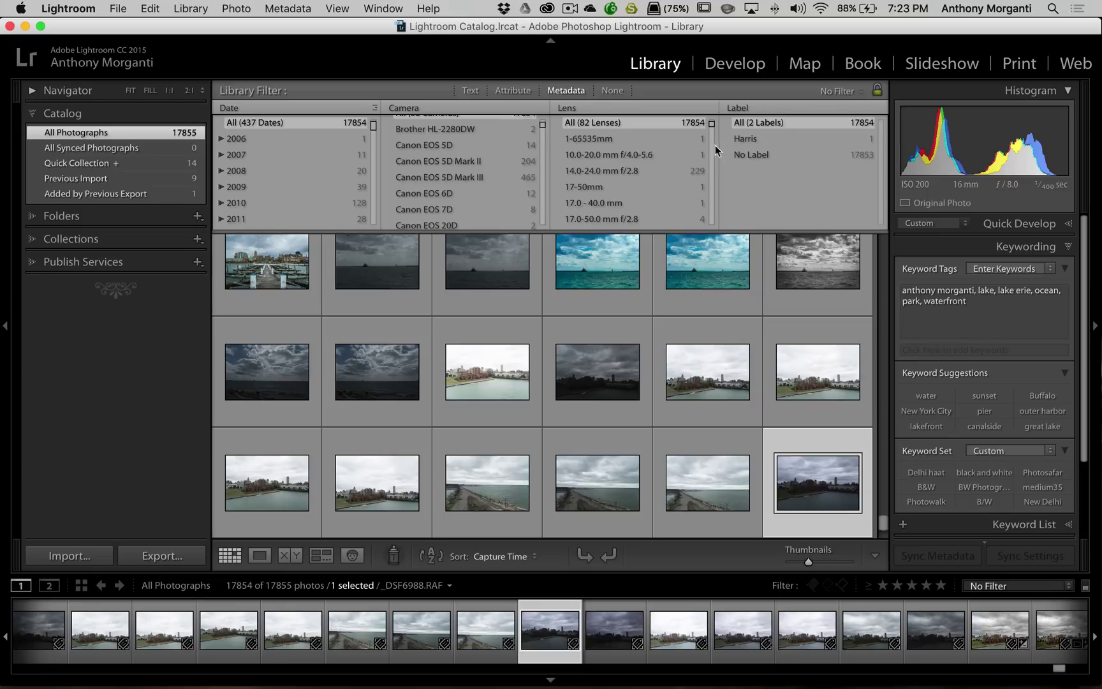
Step: Select the custom label in the Label column to show the single woodpecker photo
left_click(754, 141)
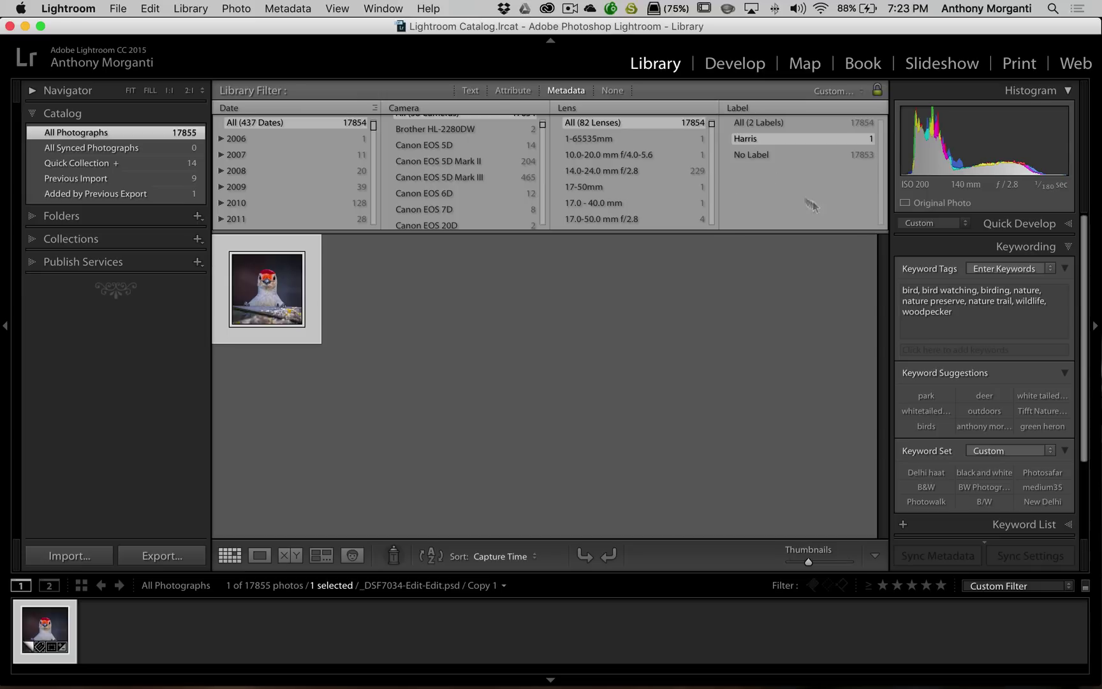
scroll(939, 347, "down", 3)
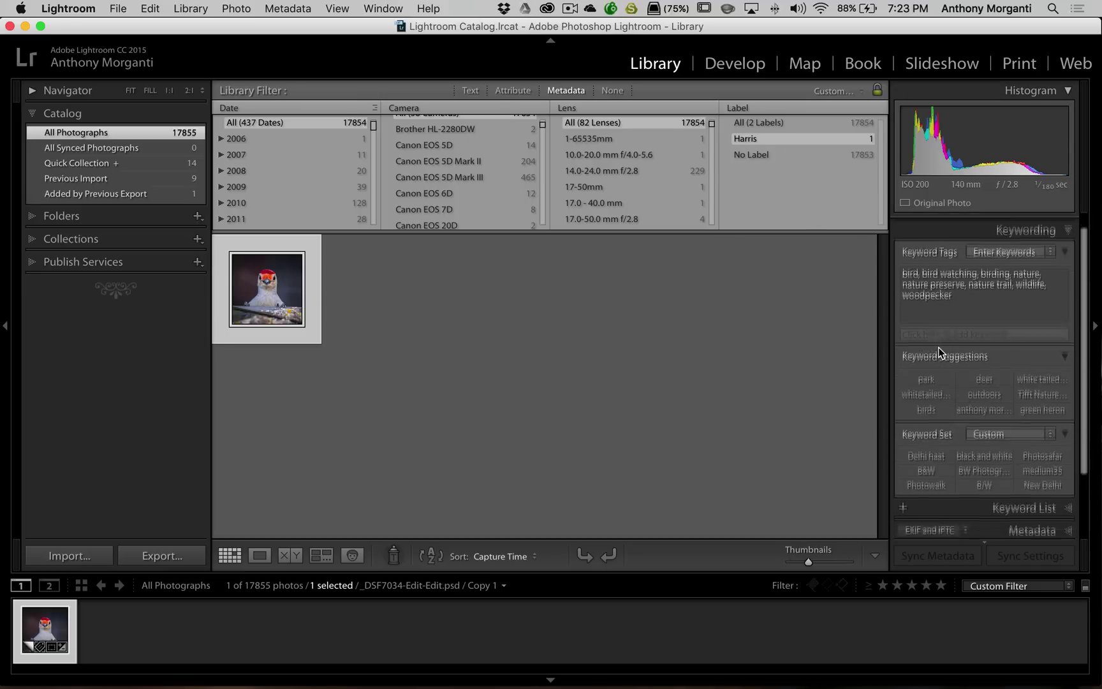
scroll(999, 338, "up", 3)
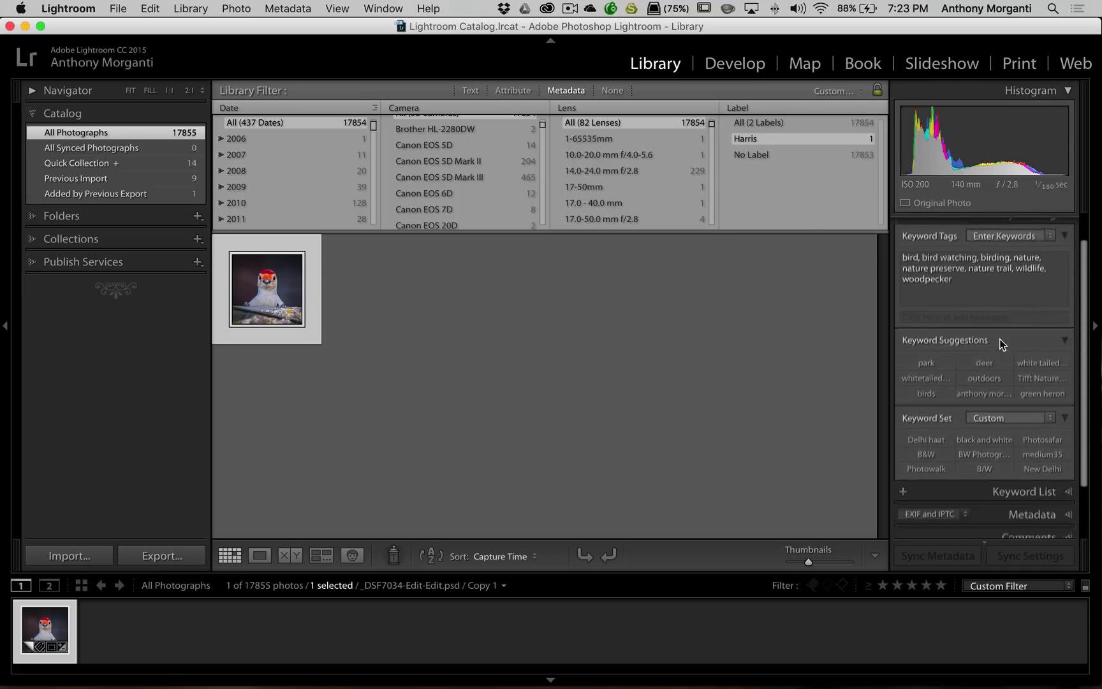
scroll(999, 338, "down", 1)
scroll(1004, 433, "down", 3)
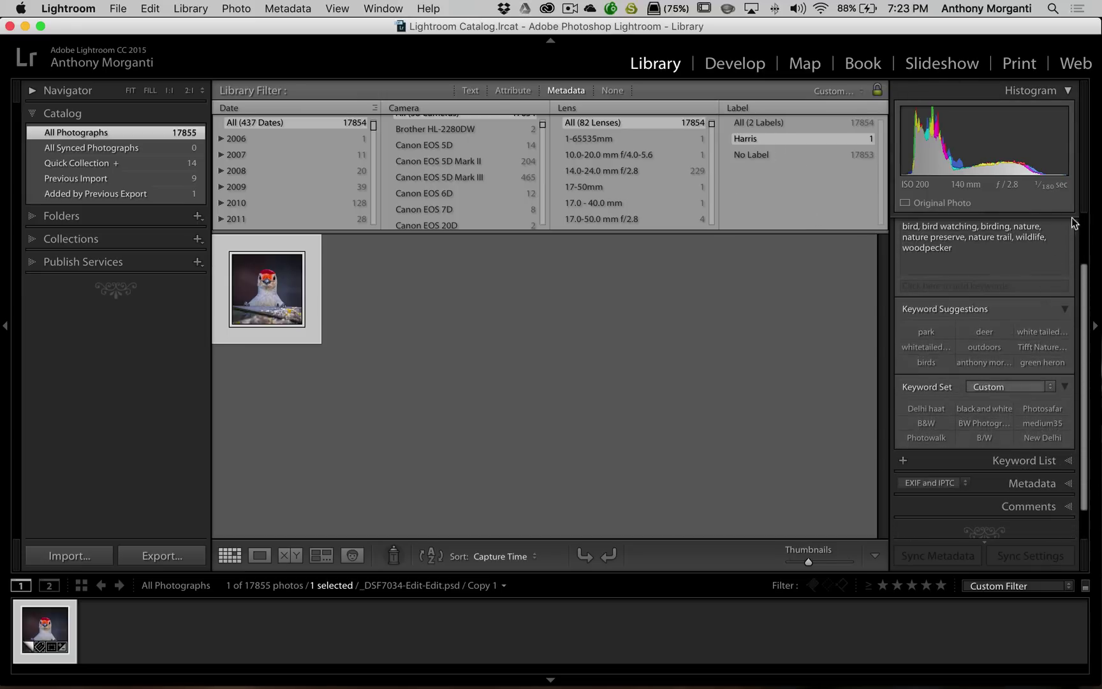
scroll(1068, 274, "up", 3)
Step: Collapse Keywording and expand the Metadata panel to inspect the photo's Label field
left_click(1062, 247)
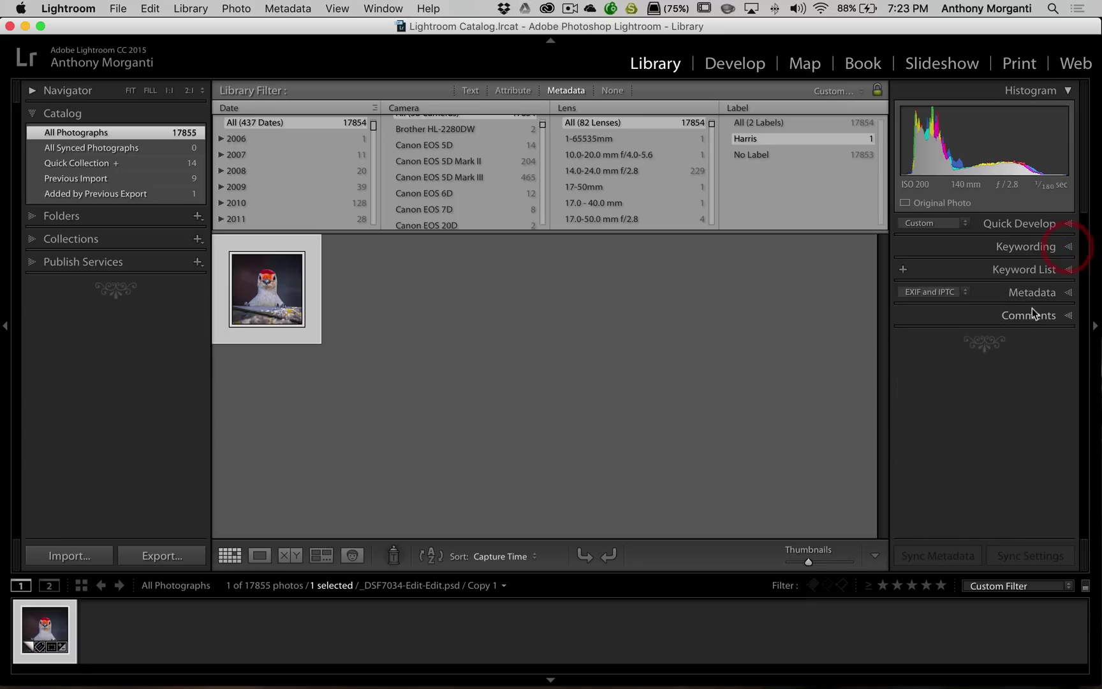
left_click(1070, 295)
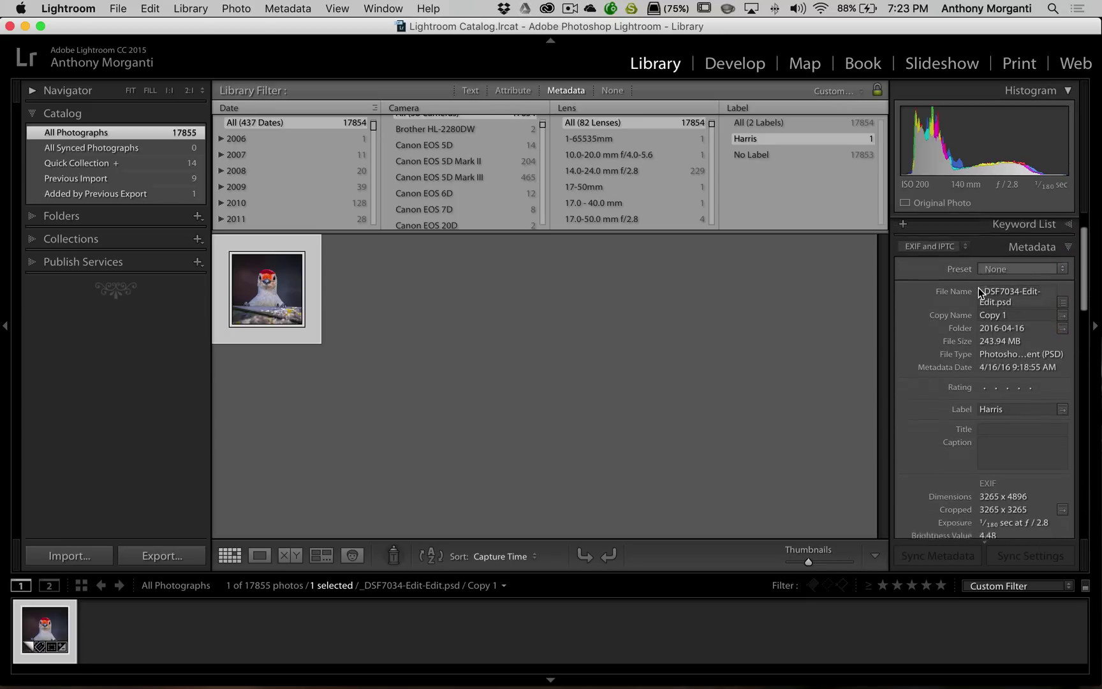
scroll(961, 421, "down", 1)
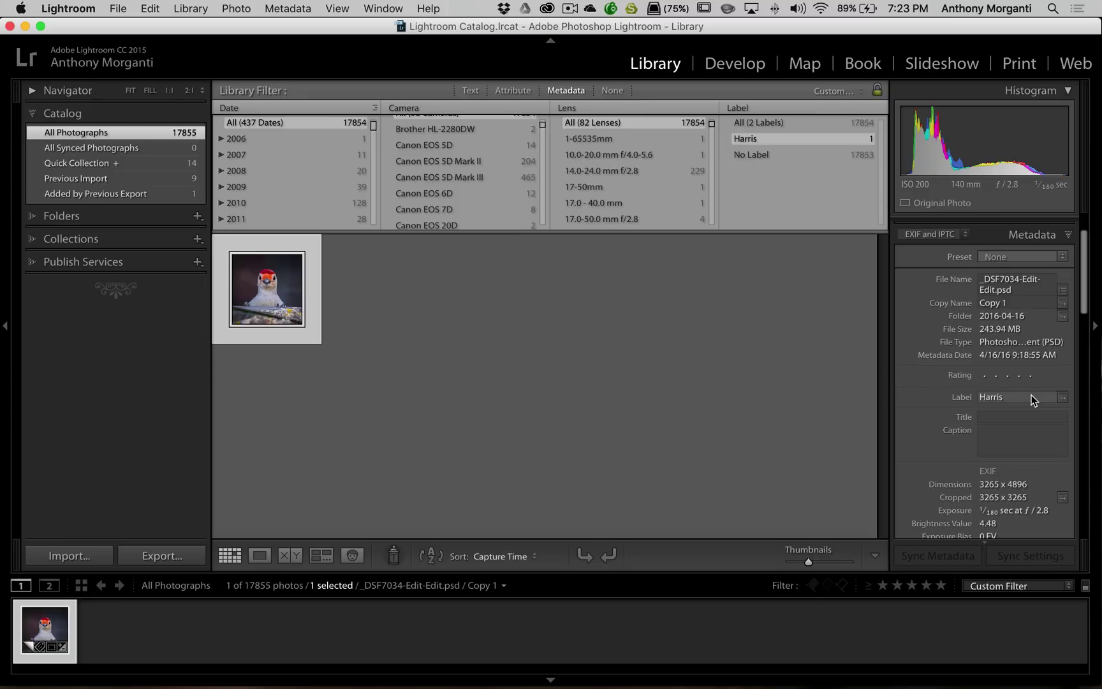
left_click(1024, 397)
left_click(1008, 396)
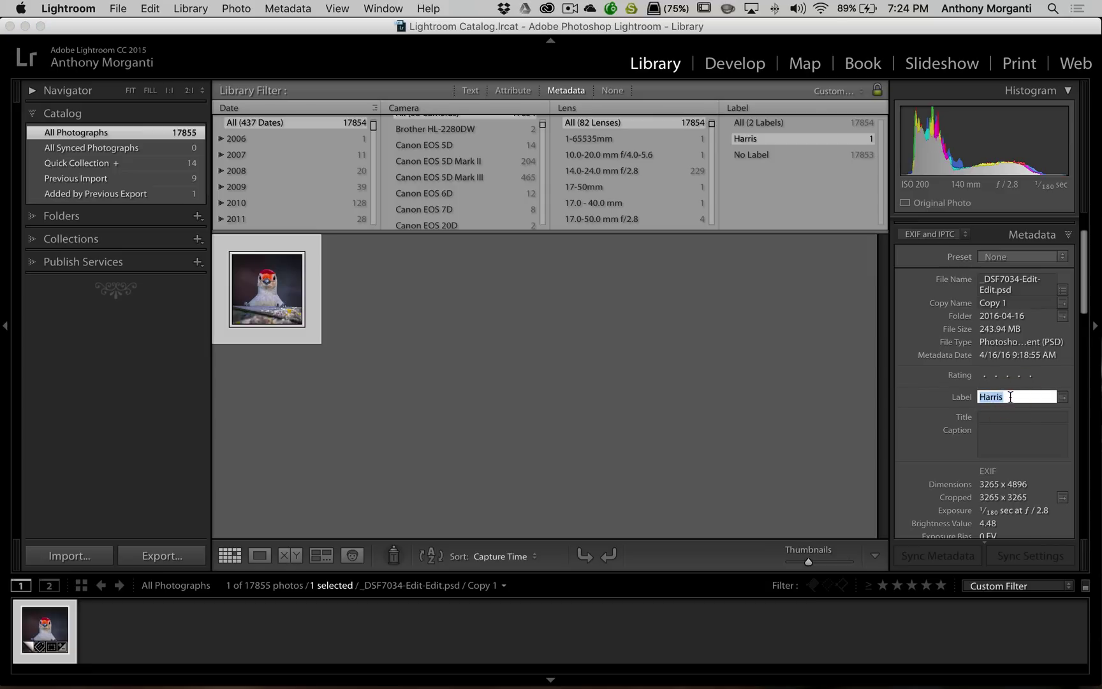
type("Miller")
left_click(1063, 399)
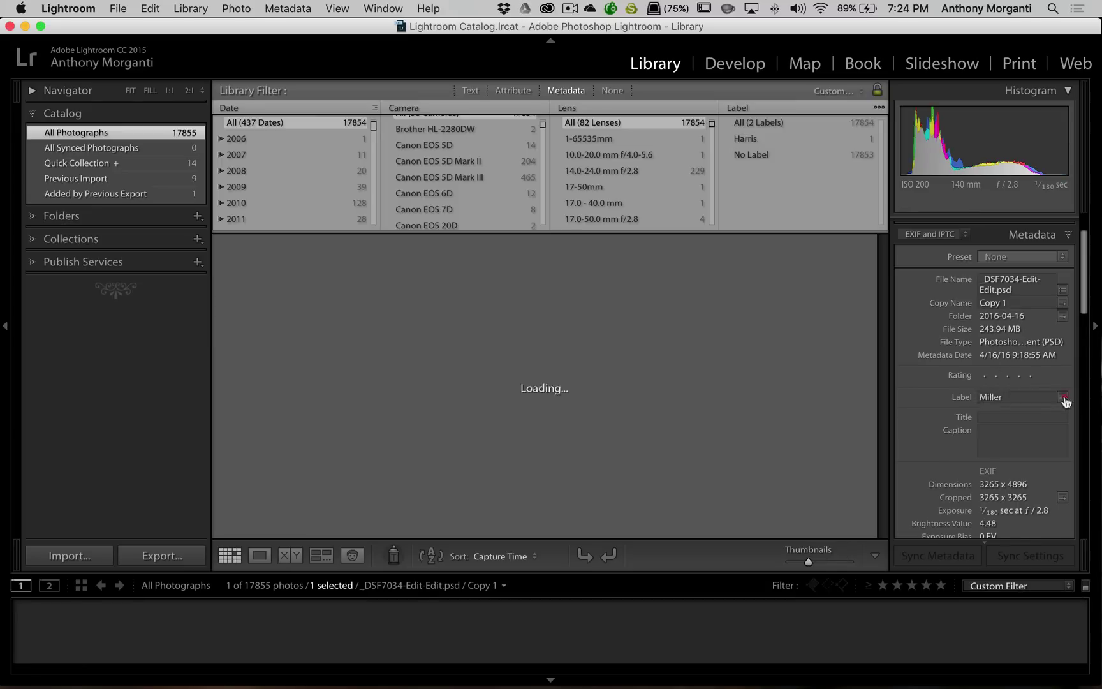
left_click(1063, 401)
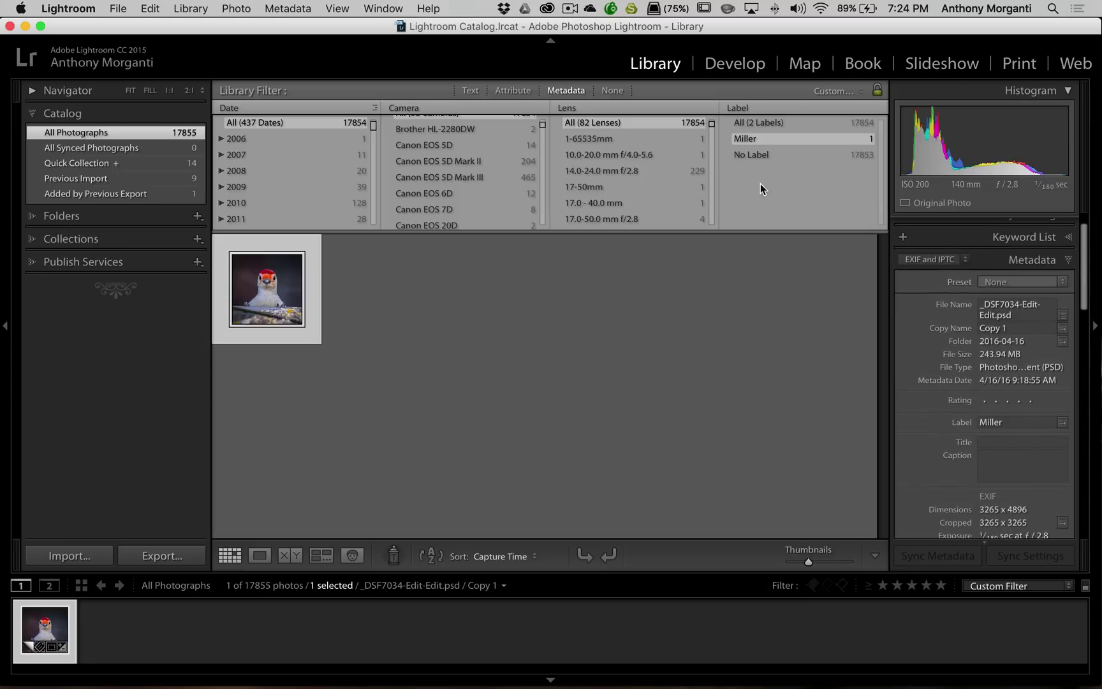
left_click(751, 138)
scroll(933, 309, "up", 2)
scroll(933, 309, "down", 5)
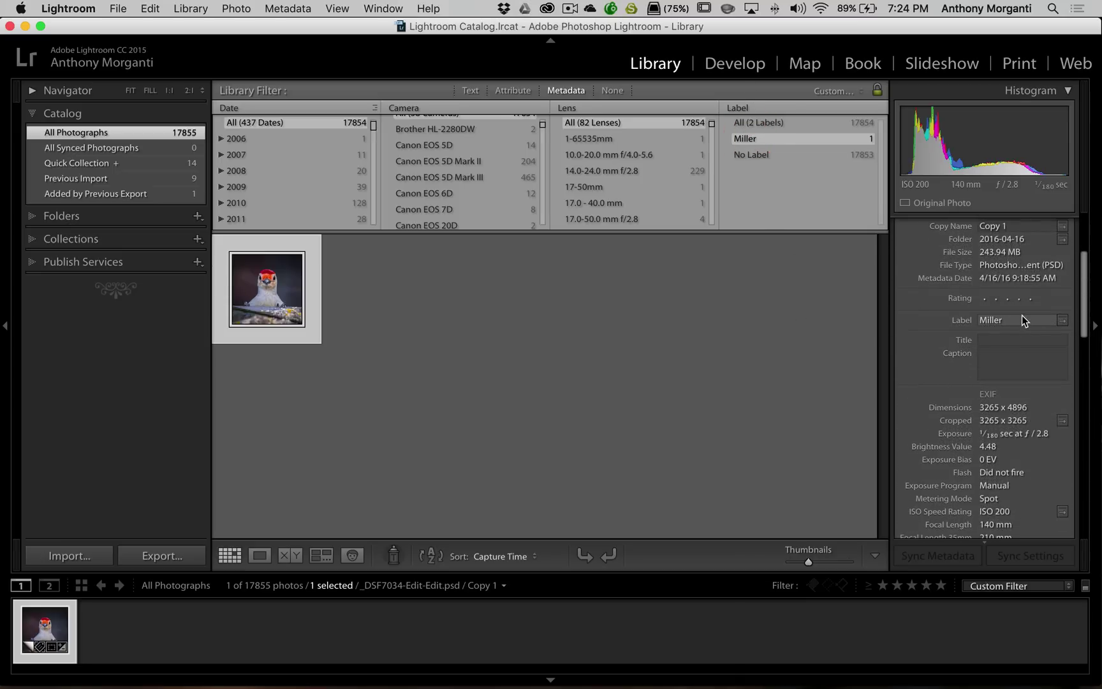
Step: Delete the photo's custom label in the Metadata panel and commit the empty value
left_click(1021, 320)
key("BackSpace")
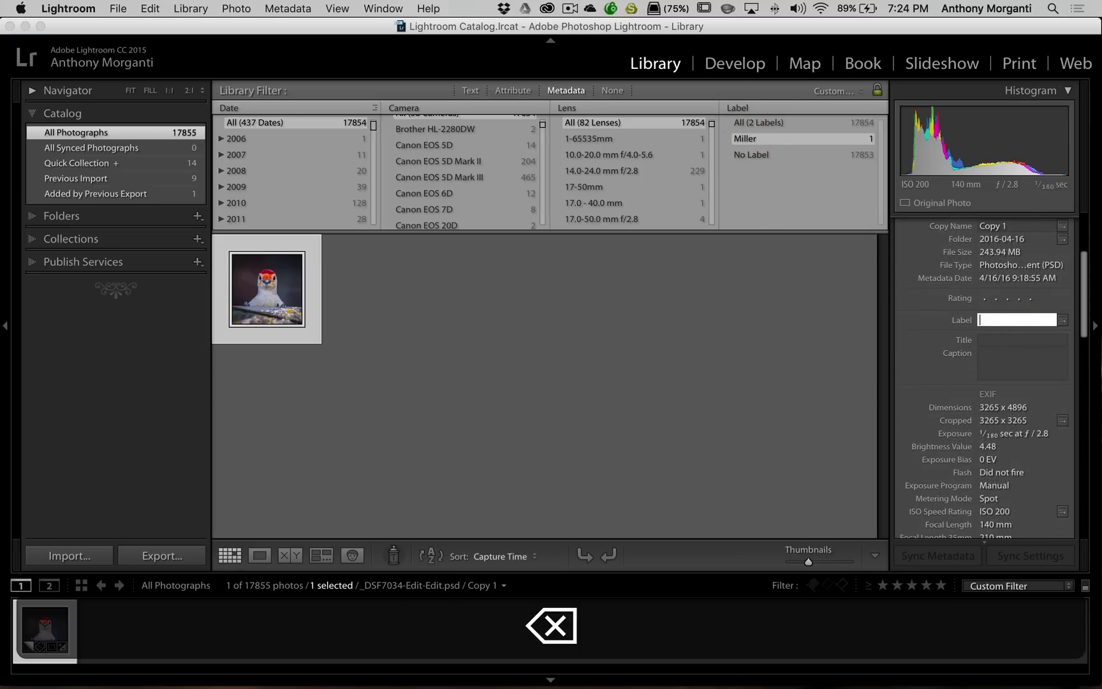
scroll(1013, 327, "up", 1)
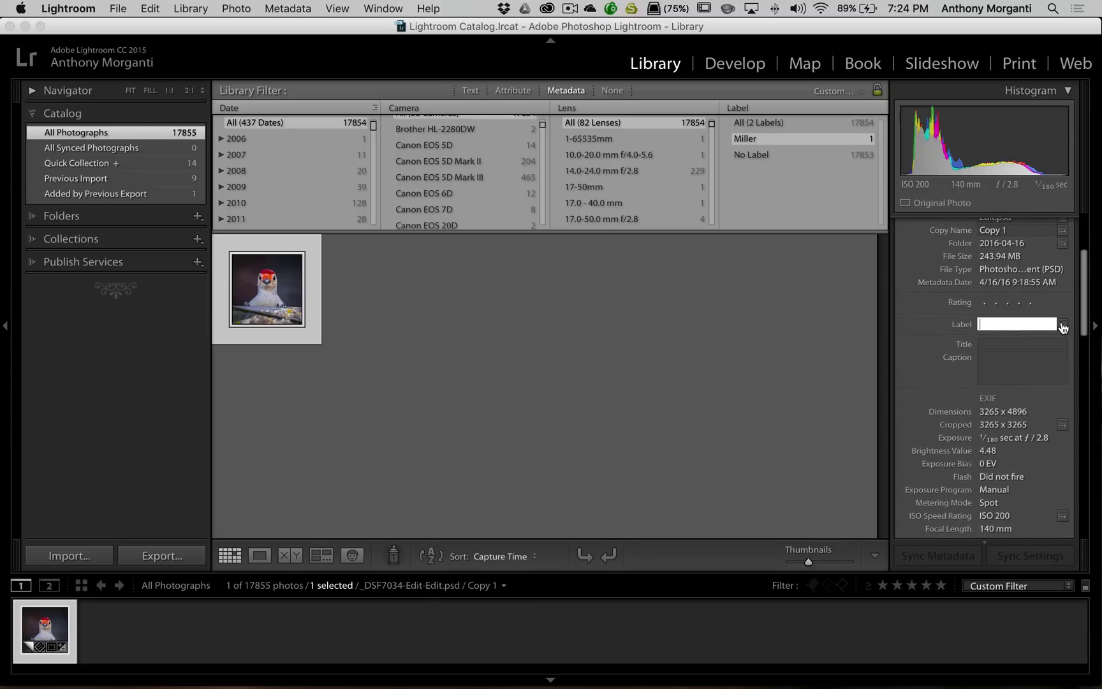
left_click(1061, 323)
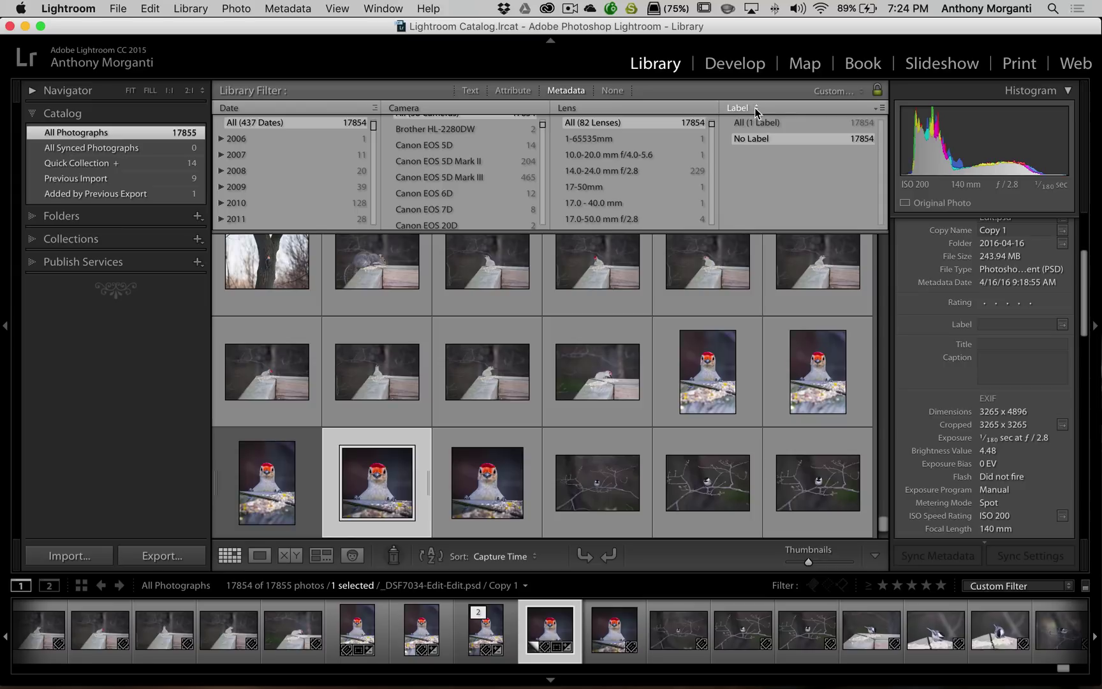
Step: Switch the Label column to Aspect Ratio and filter to Landscape photos (16485 of 17855)
left_click(753, 107)
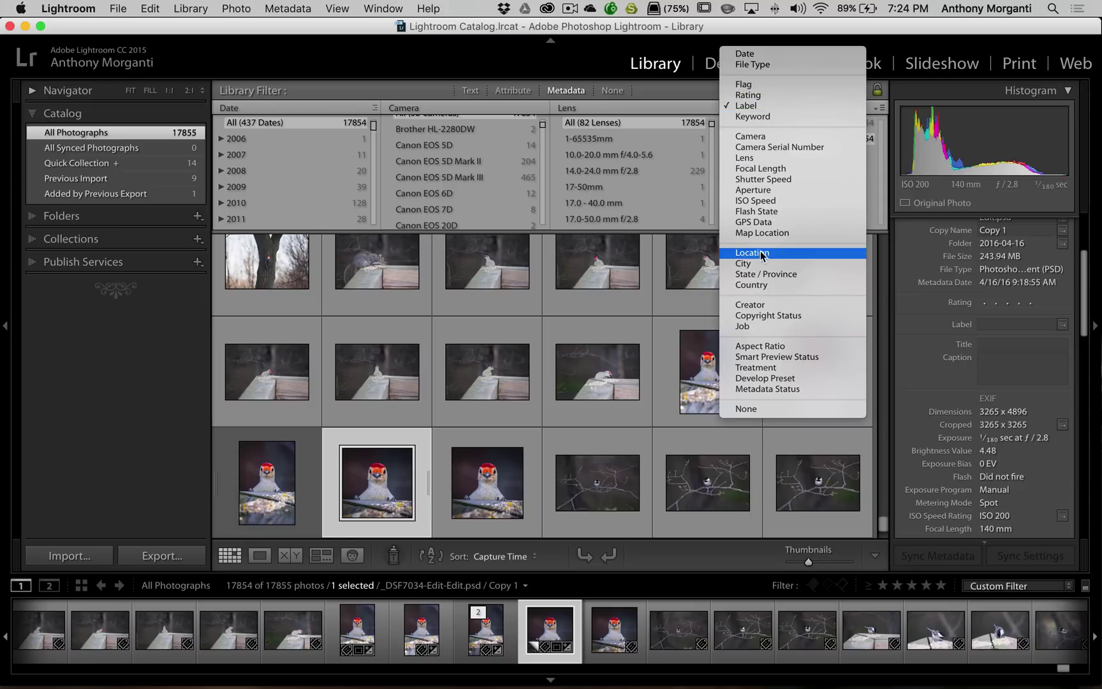
left_click(759, 346)
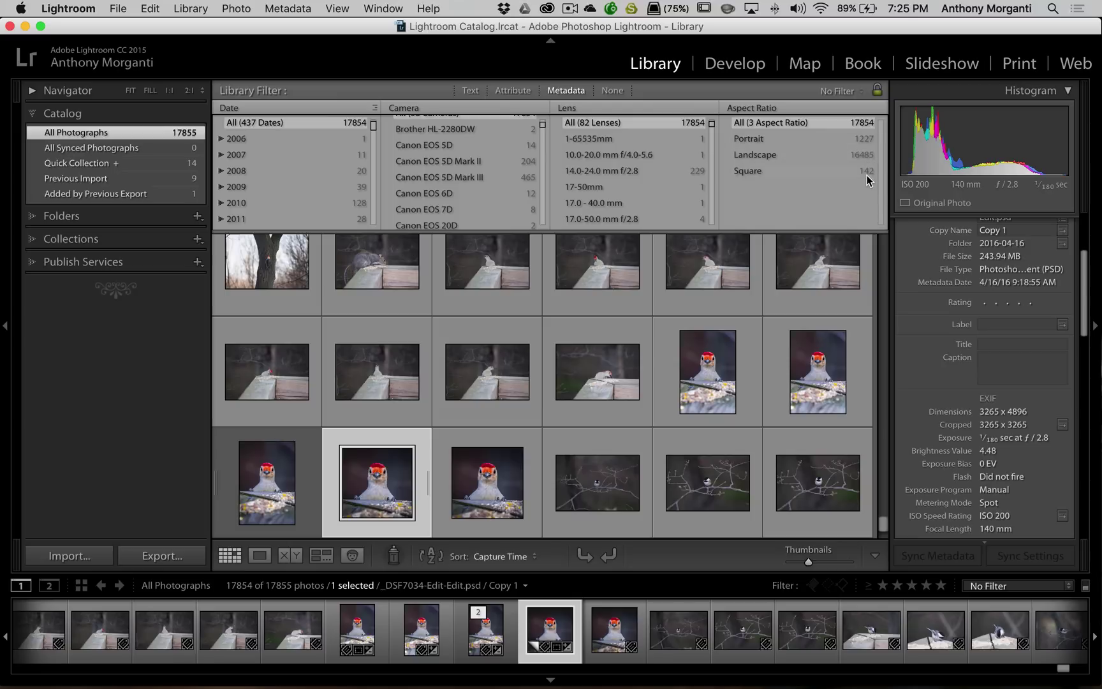
left_click(827, 171)
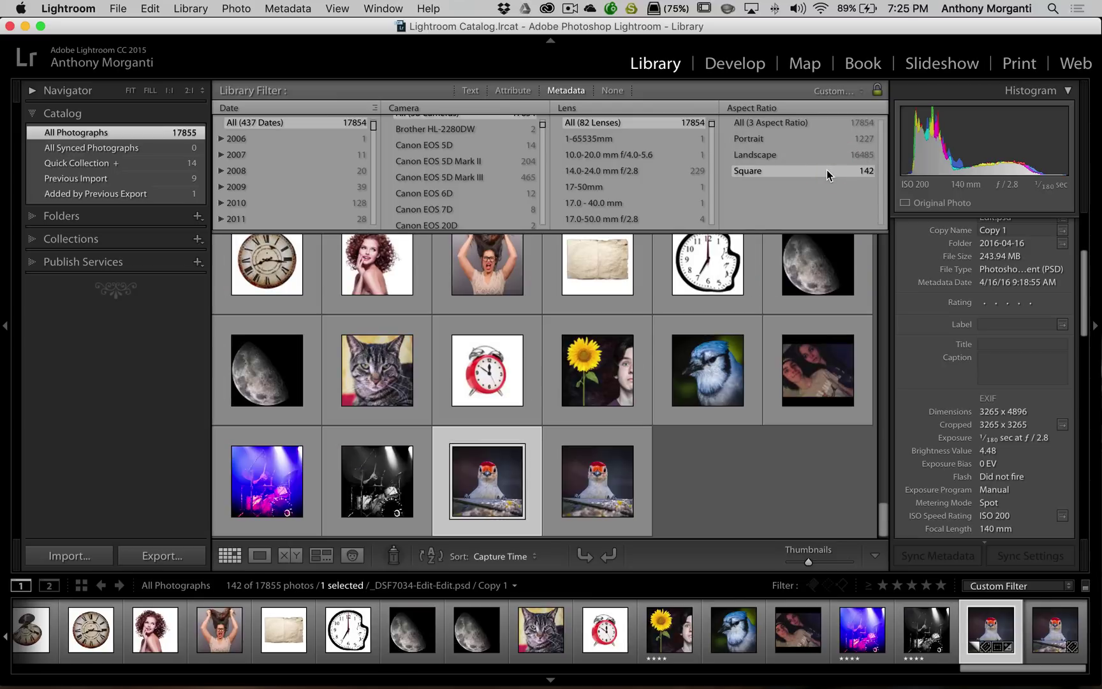
left_click(759, 157)
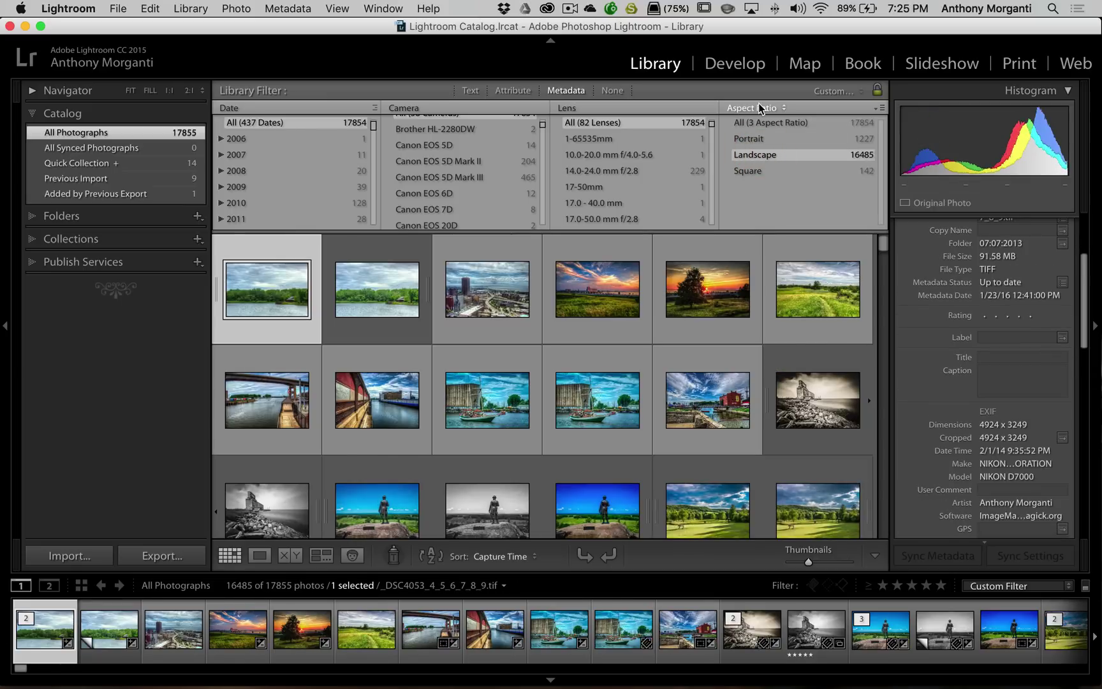
left_click(880, 110)
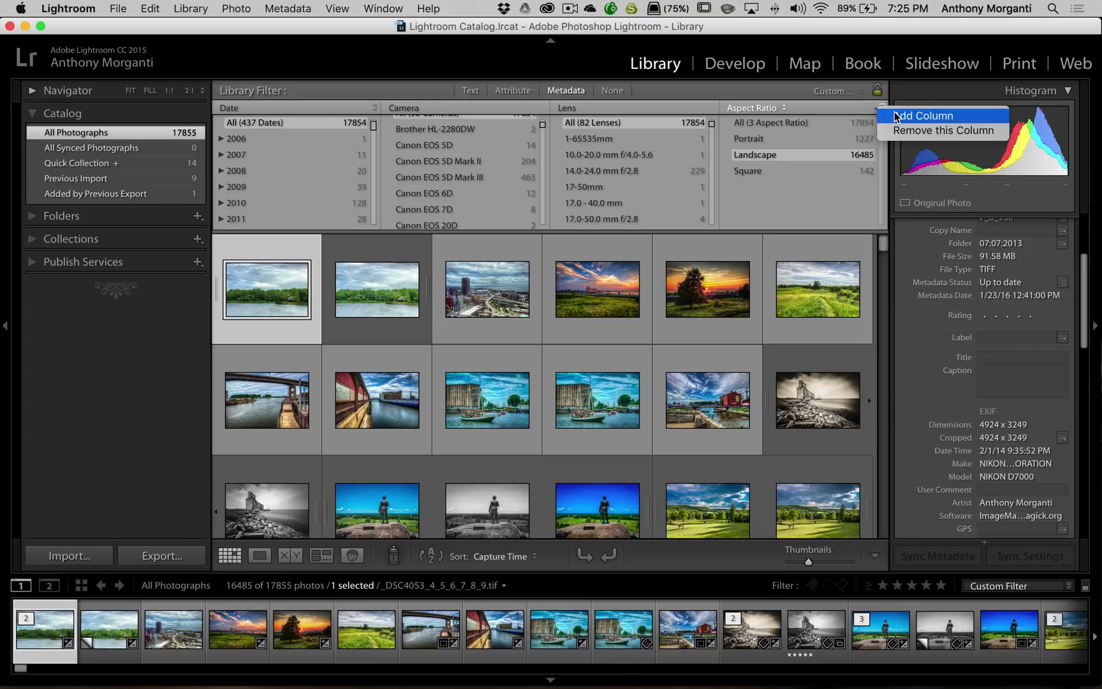
left_click(895, 116)
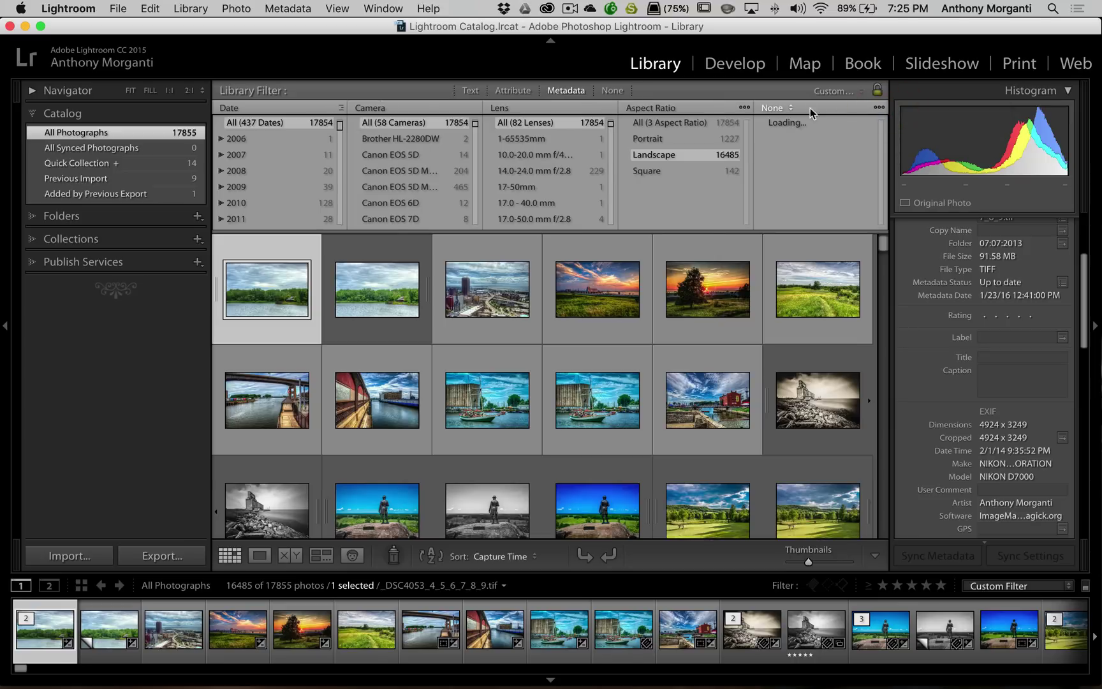
left_click(792, 108)
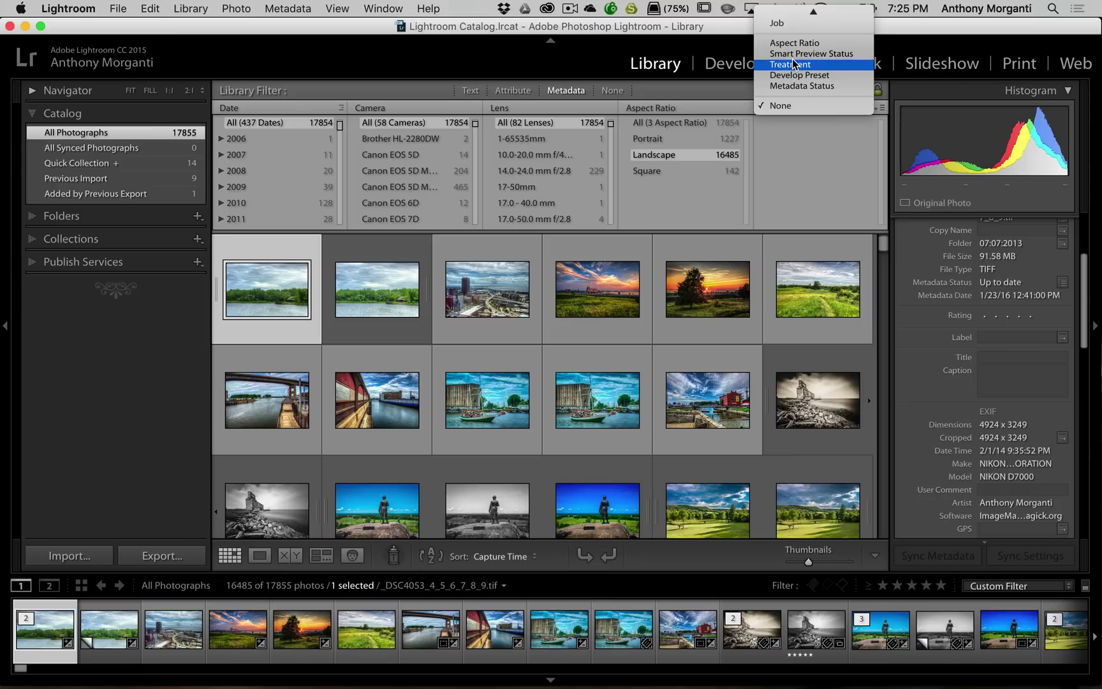
scroll(792, 63, "up", 5)
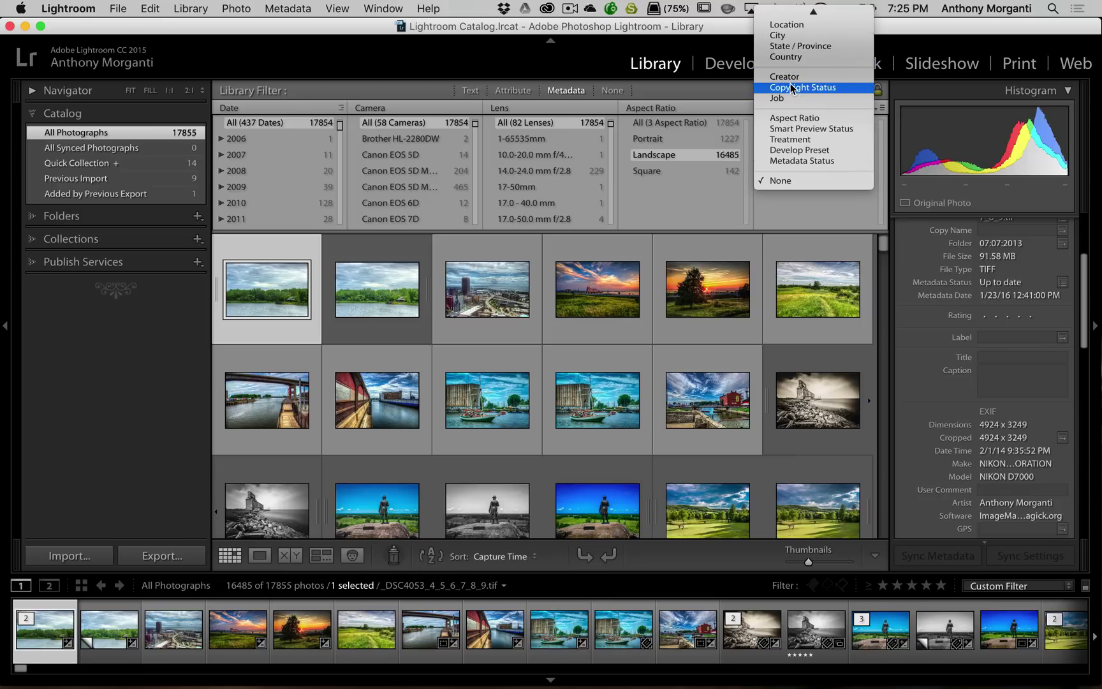
left_click(790, 88)
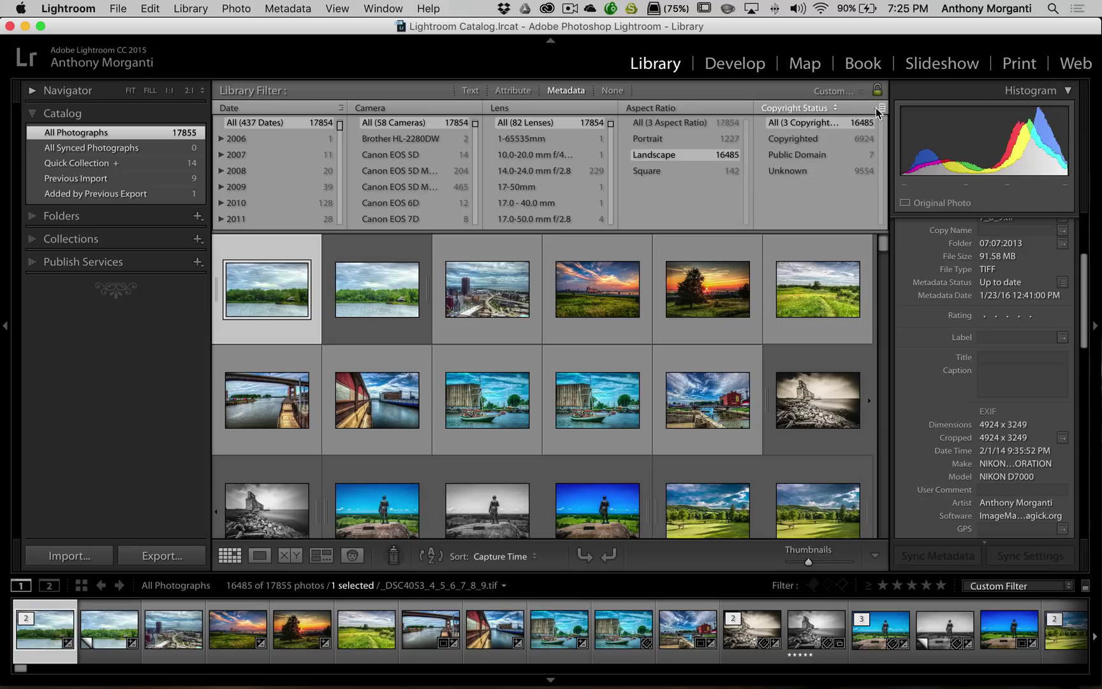
left_click(877, 113)
left_click(901, 132)
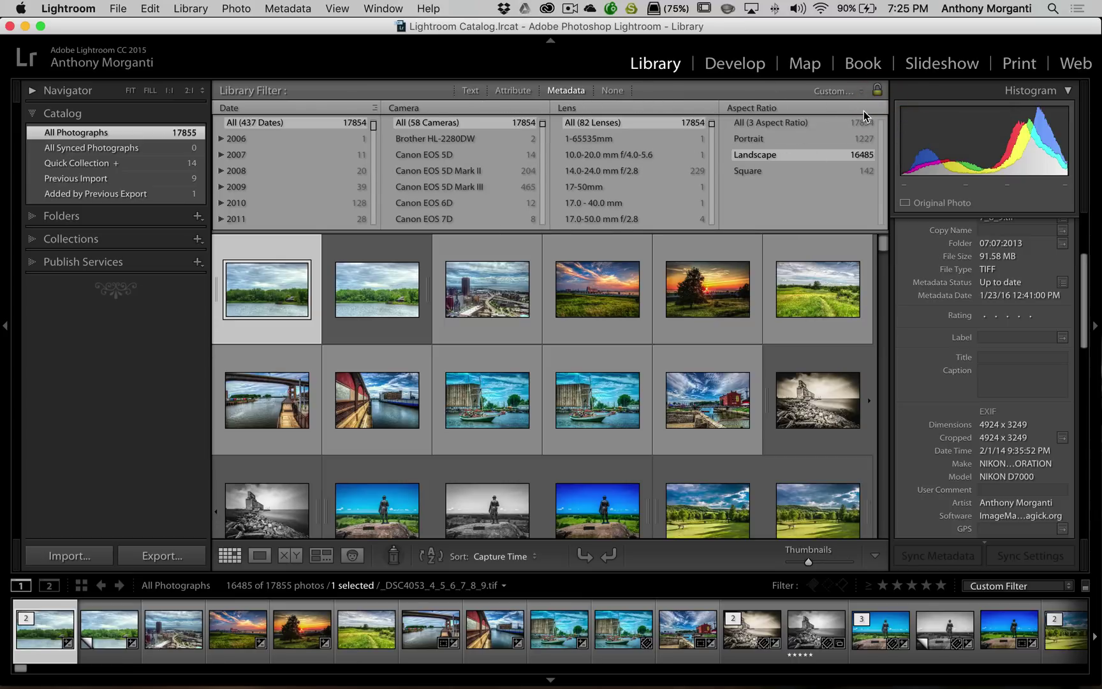
Step: Change the Aspect Ratio column to Location, listing 10 locations with 17854 photos shown
left_click(784, 107)
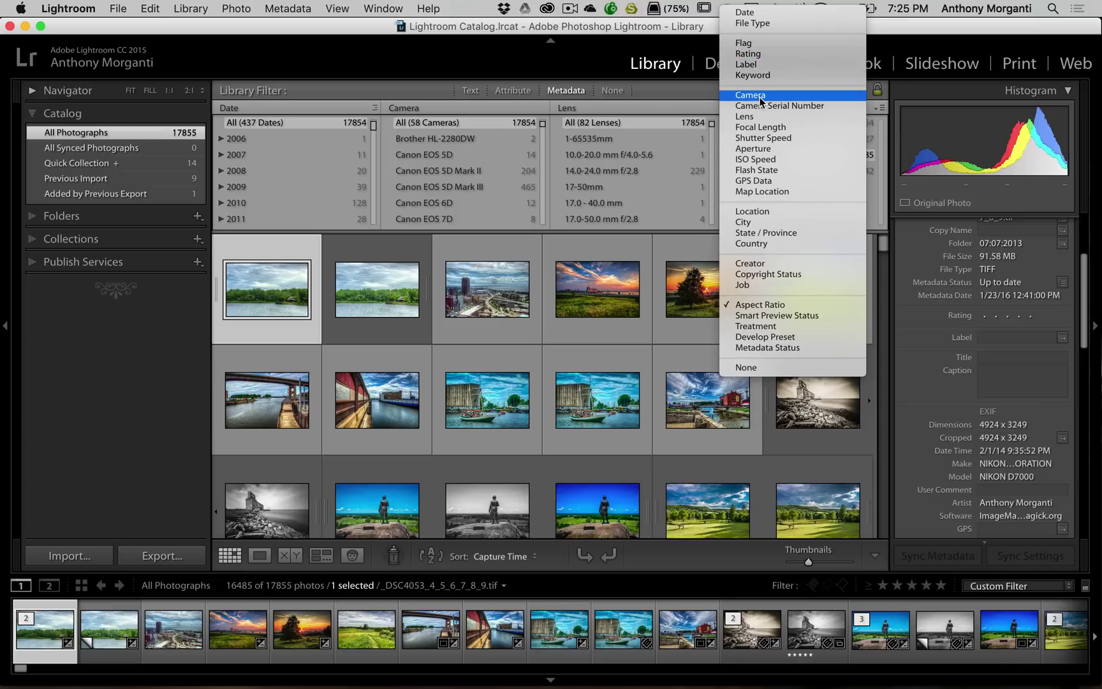
left_click(778, 212)
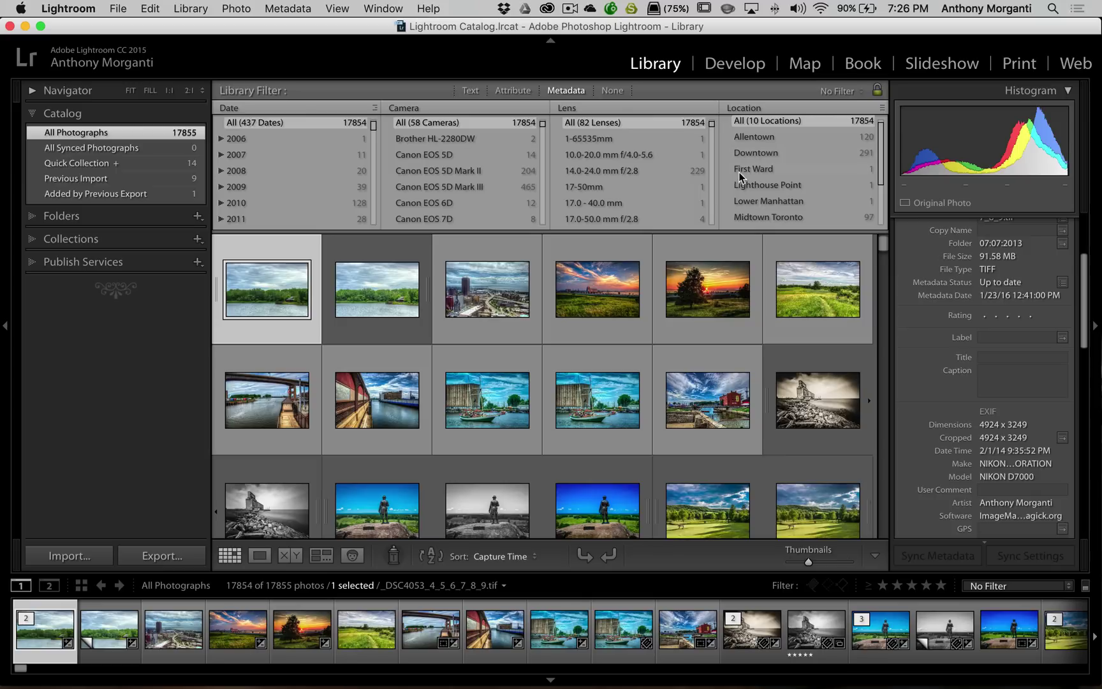
scroll(768, 191, "down", 4)
scroll(765, 191, "up", 4)
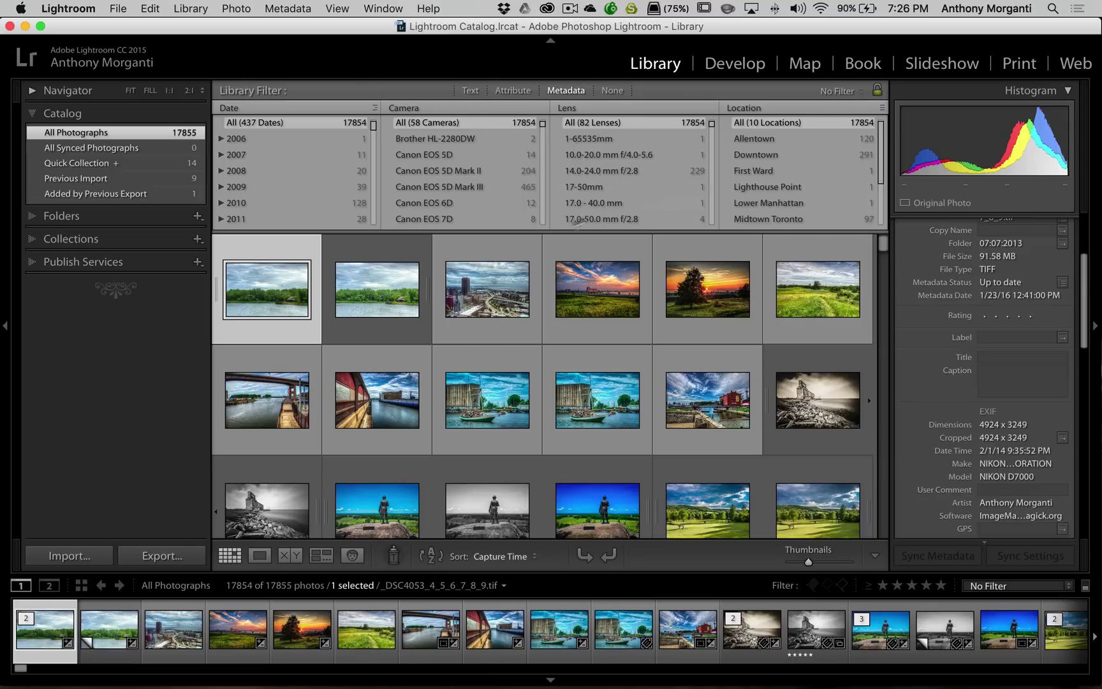
Step: Filter by Date 2012, Camera NEX-7 and Lens E 24mm F1.8 ZA, leaving 7 photos
scroll(302, 181, "down", 3)
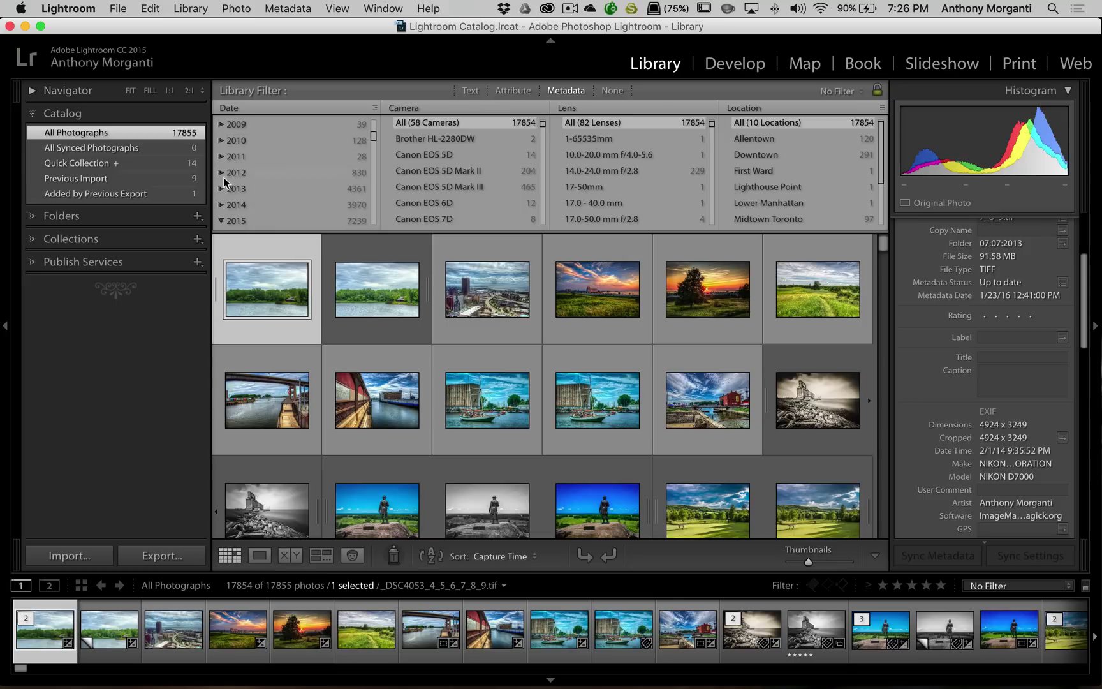
left_click(245, 175)
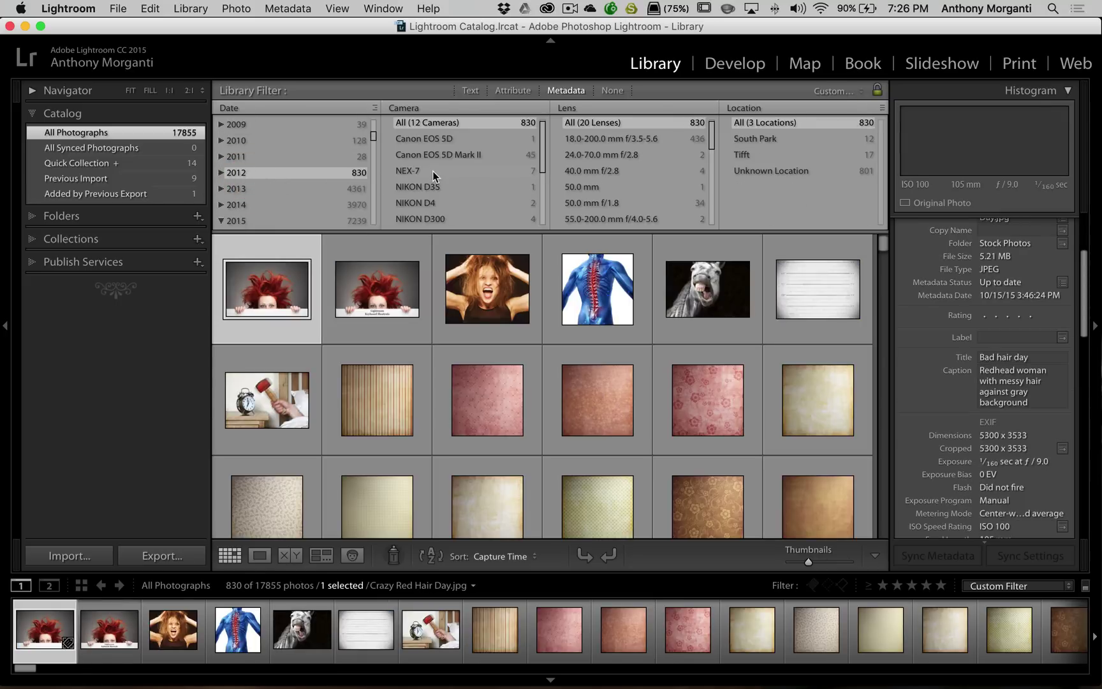
left_click(434, 170)
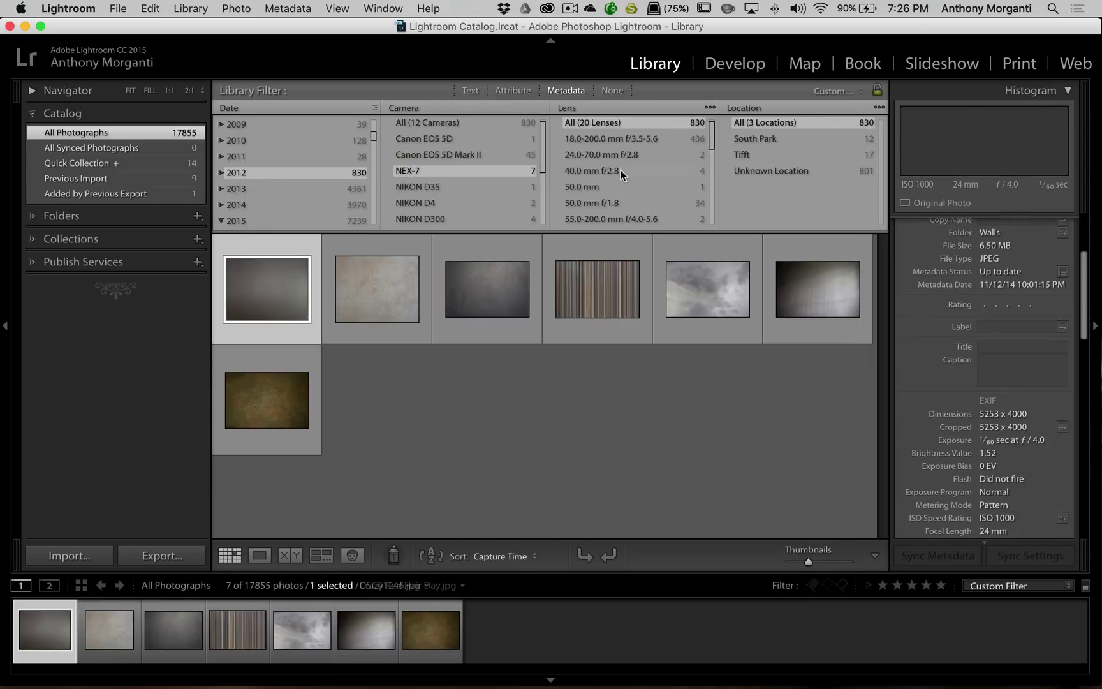
left_click(595, 139)
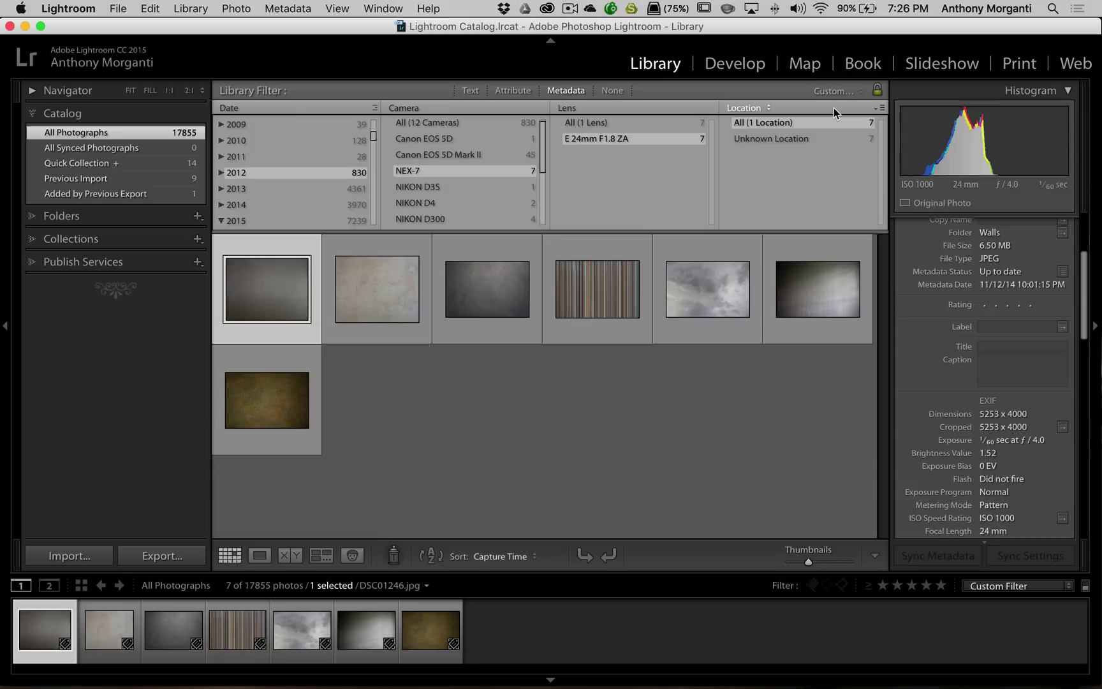
Step: Set the Library Filter to None and hide the filter bar with backslash
left_click(612, 91)
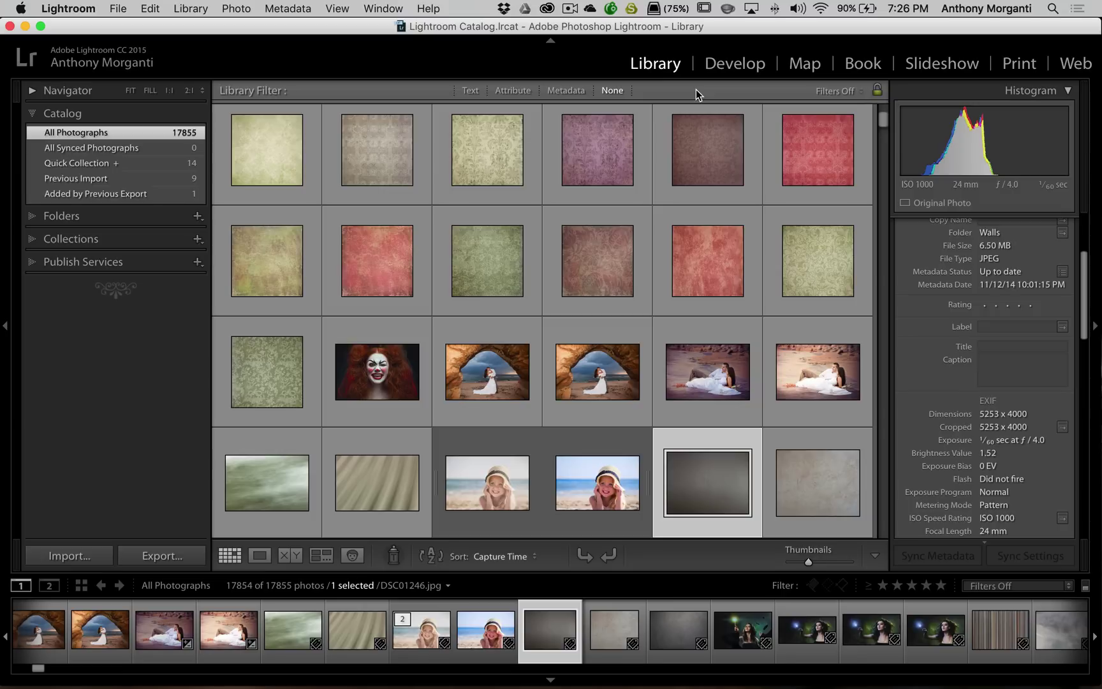
key("backslash")
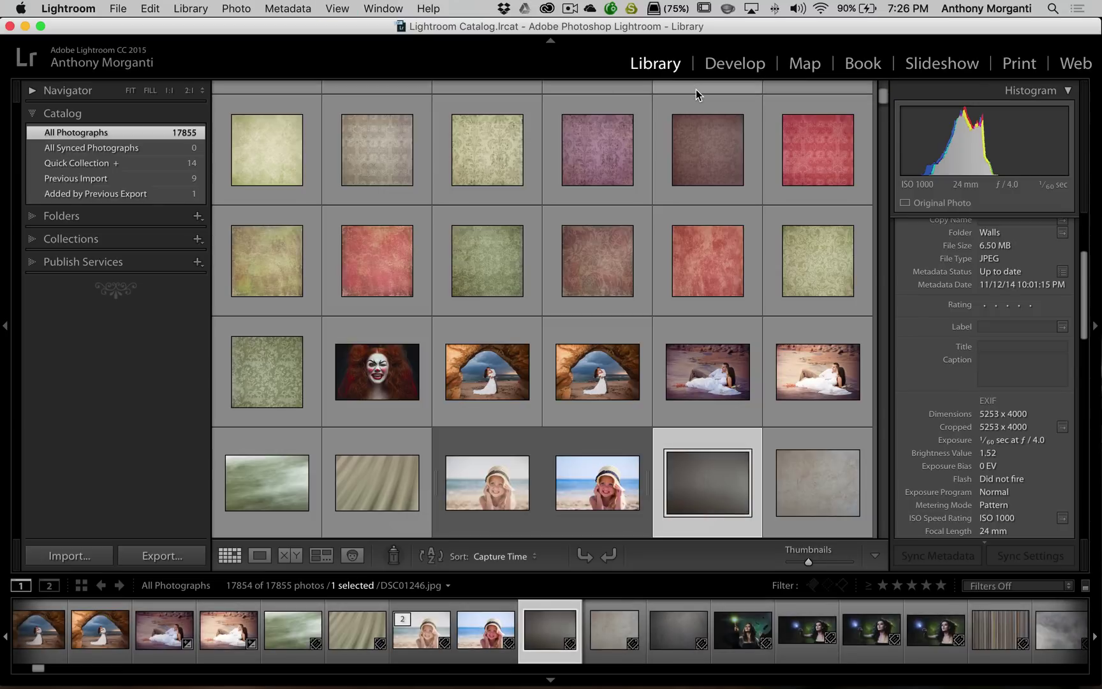